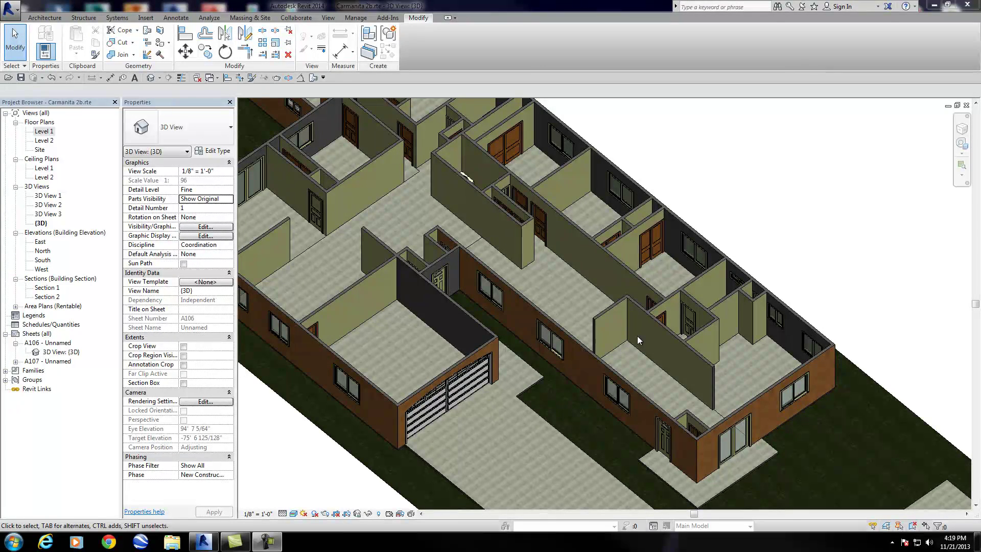
Pan the 3D house toward its kitchen side, then switch to the Level 1 floor plan
scroll(565, 295, "down", 1)
middle_click_drag(565, 295, 593, 296)
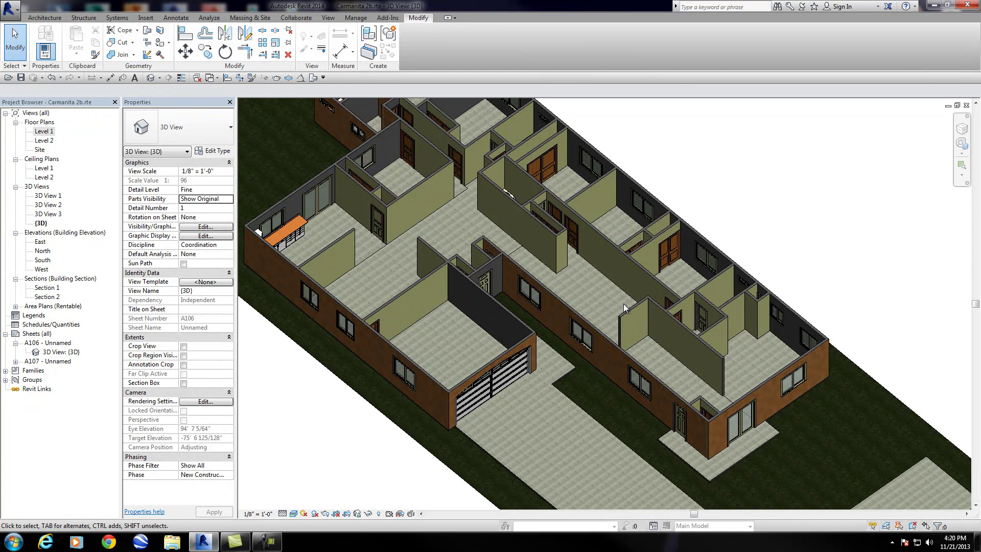
middle_click_drag(678, 280, 630, 322)
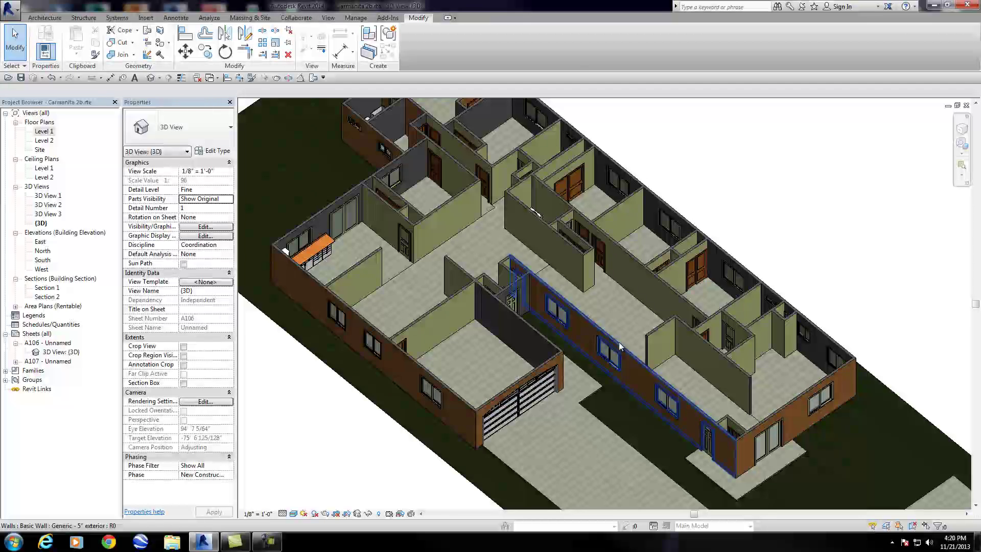
scroll(612, 335, "up", 2)
double_click(42, 131)
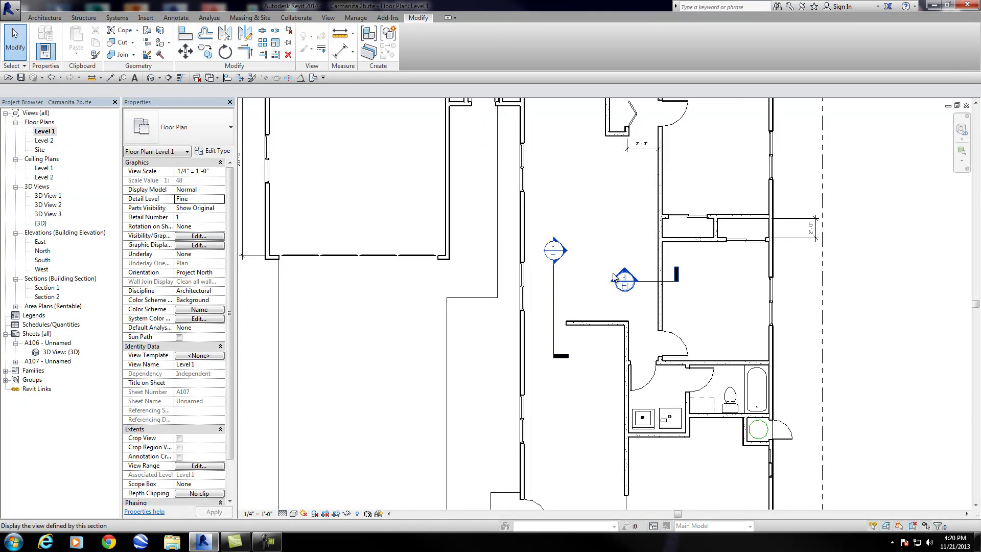
Shift the floor plan slightly and pick 3D View 3 in the Project Browser
middle_click_drag(577, 299, 600, 308)
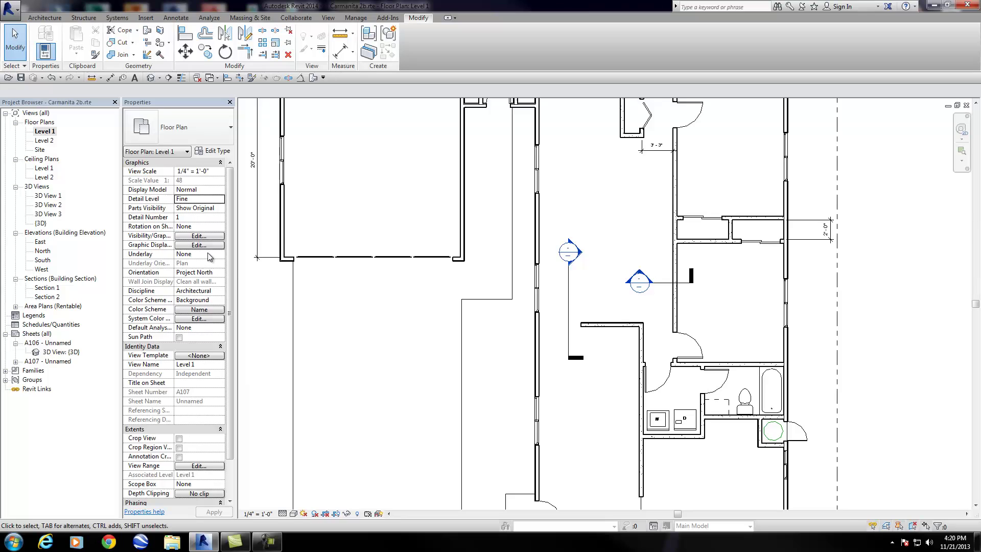
left_click(51, 215)
Open 3D View 3, zoom out, and turn shadows off in the green wall perspective
double_click(51, 215)
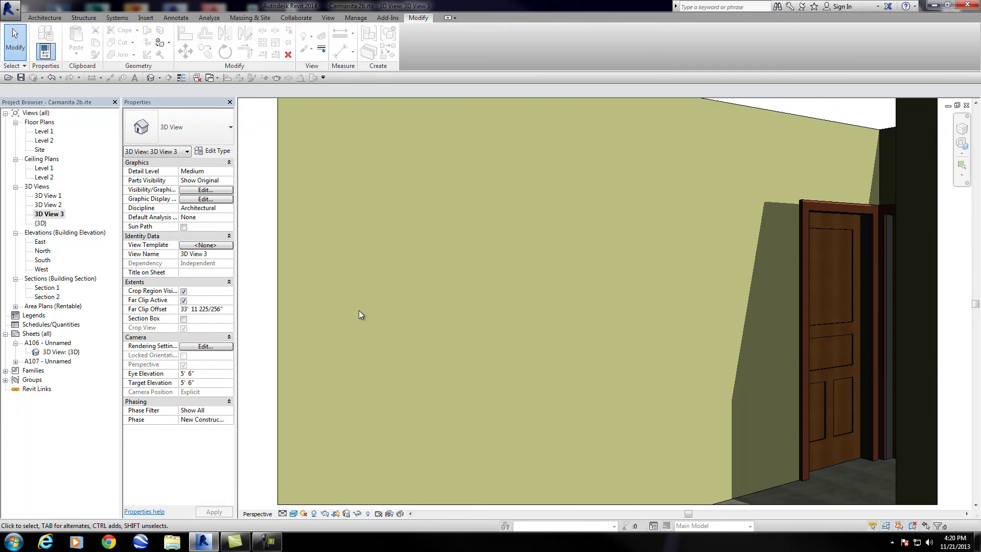
scroll(619, 339, "down", 2)
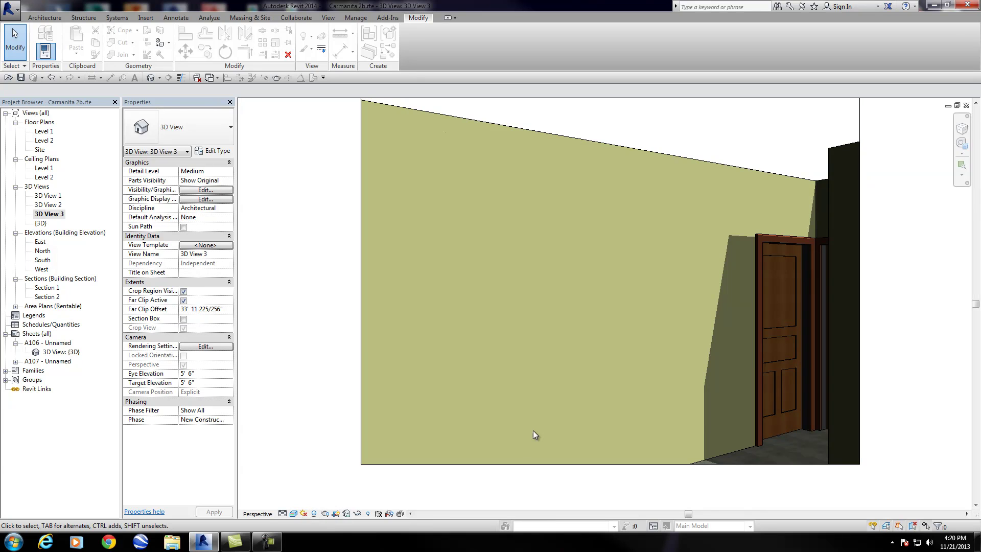
left_click(313, 514)
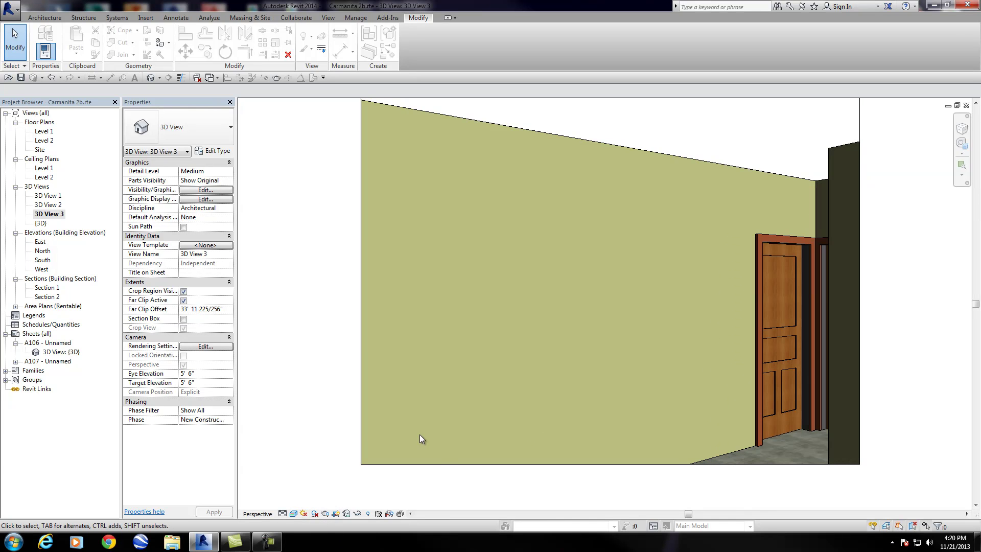
left_click(666, 155)
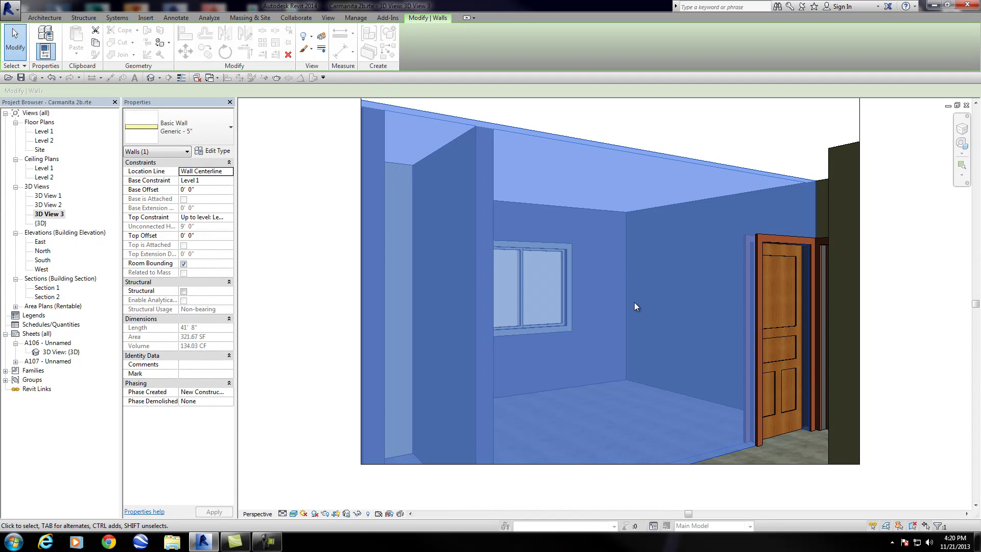
key("ctrl")
key("ctrl")
key("Escape")
scroll(625, 291, "down", 1)
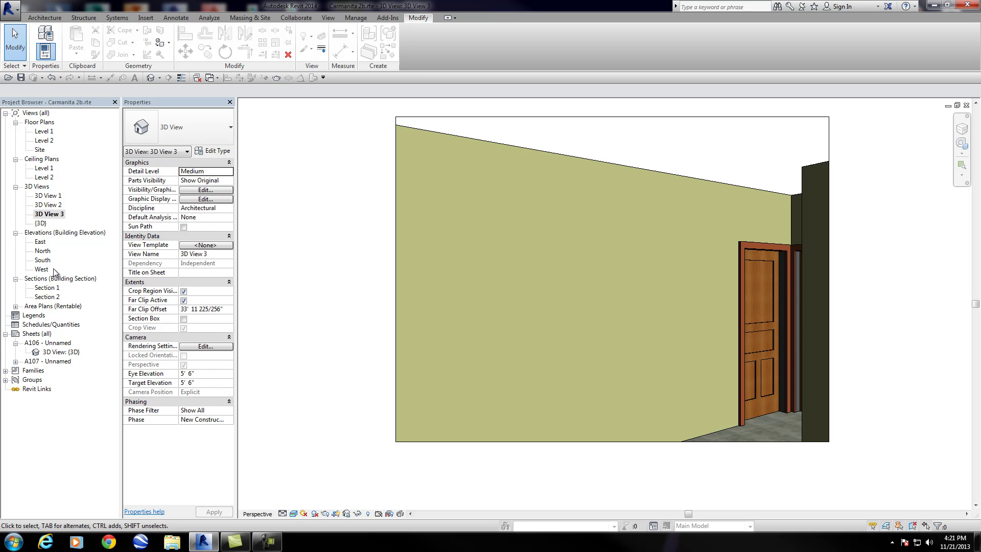
Open Section 1, zoom out, and bring up the Insert tools
double_click(51, 287)
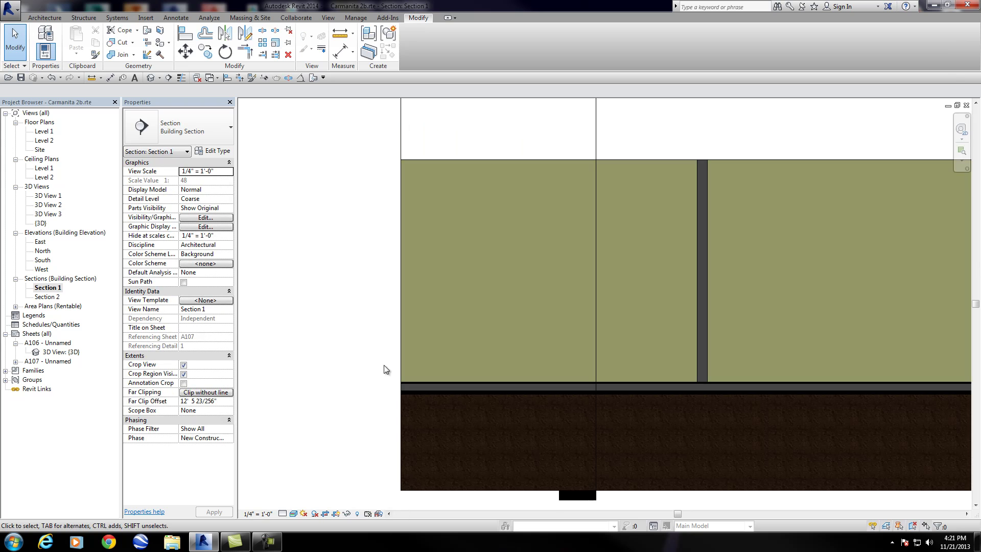
scroll(569, 308, "down", 1)
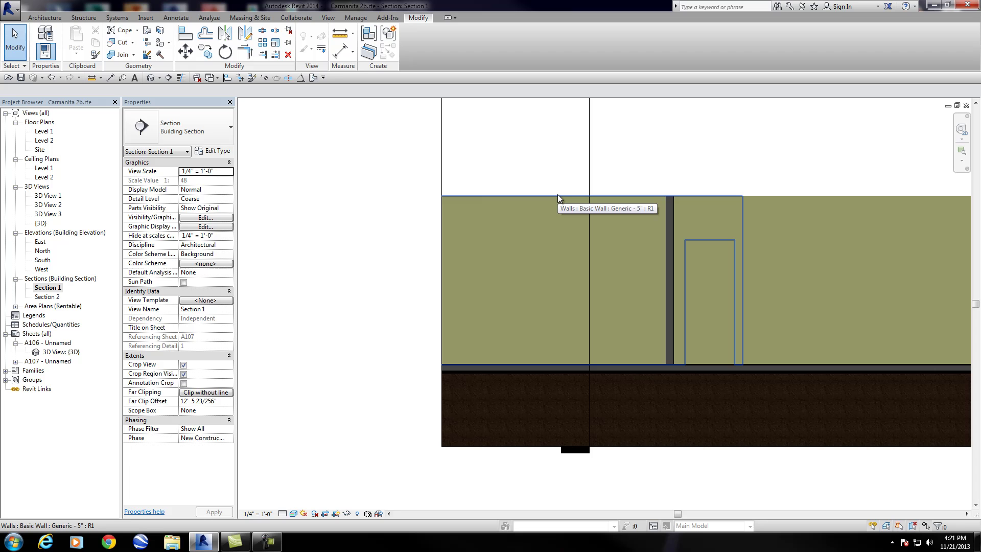
left_click(62, 18)
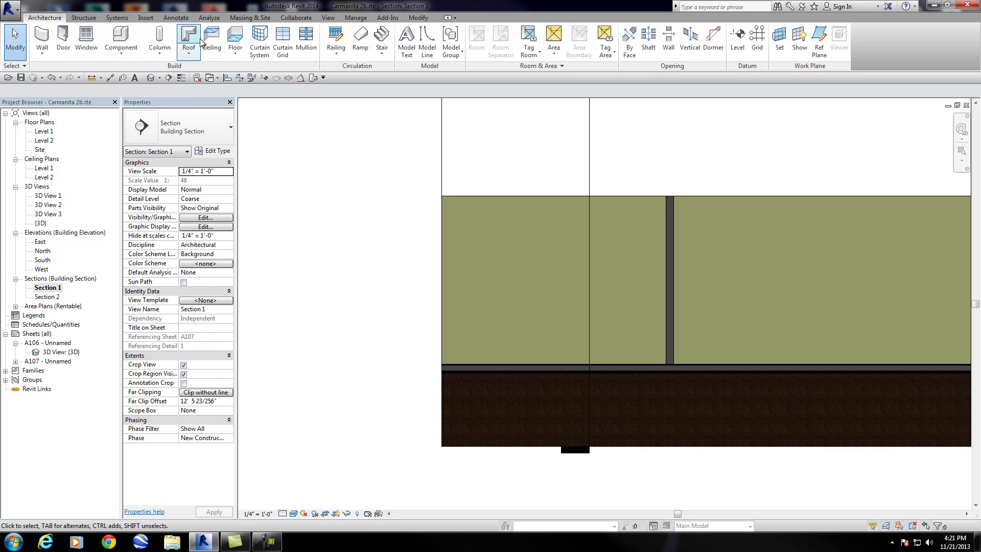
left_click(146, 17)
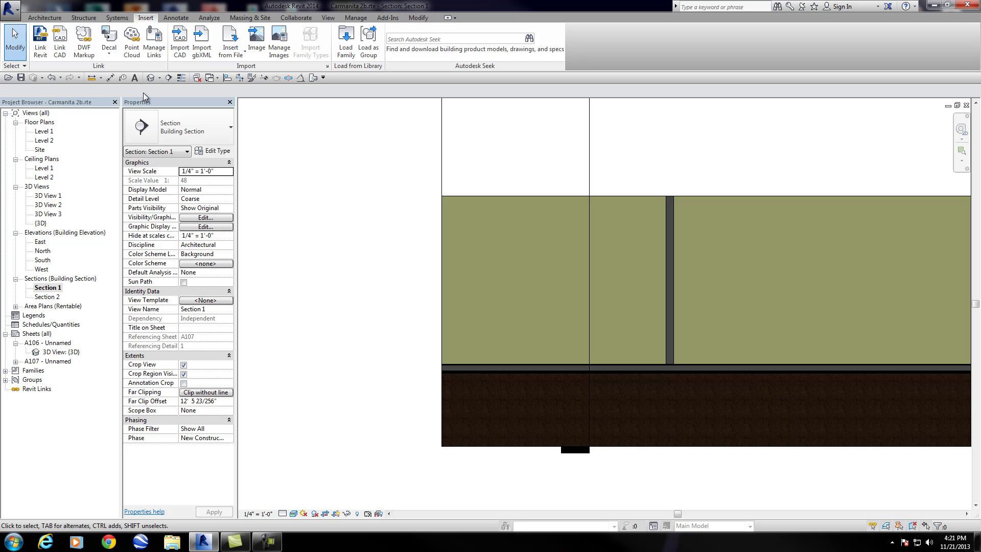
Place the desert landscape decal on the green wall
left_click(107, 57)
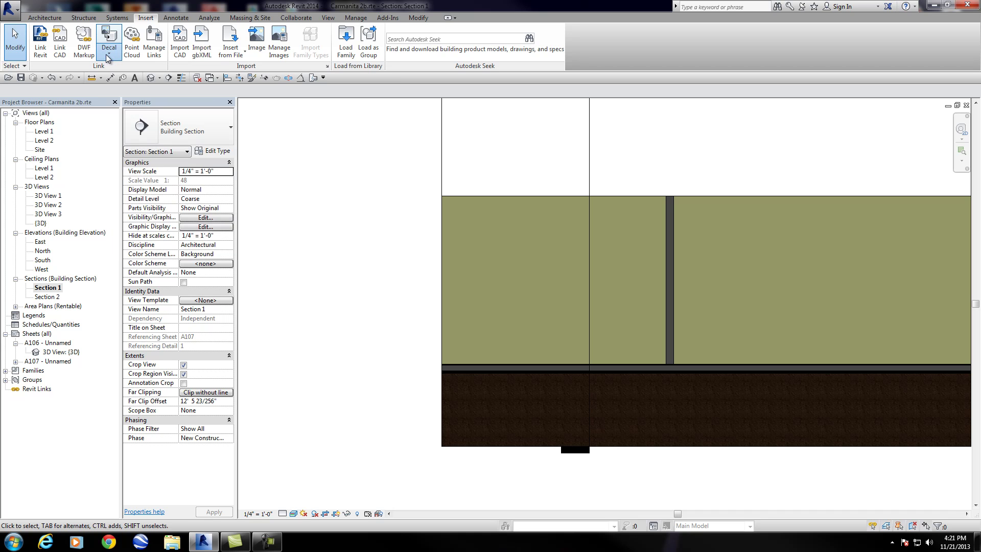
left_click(119, 70)
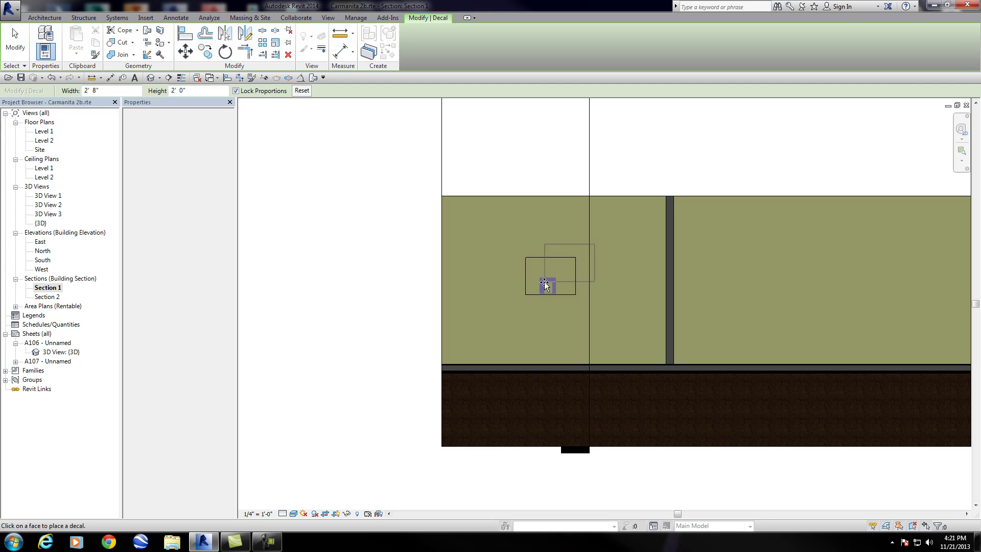
left_click(541, 286)
key("Escape")
key("Escape")
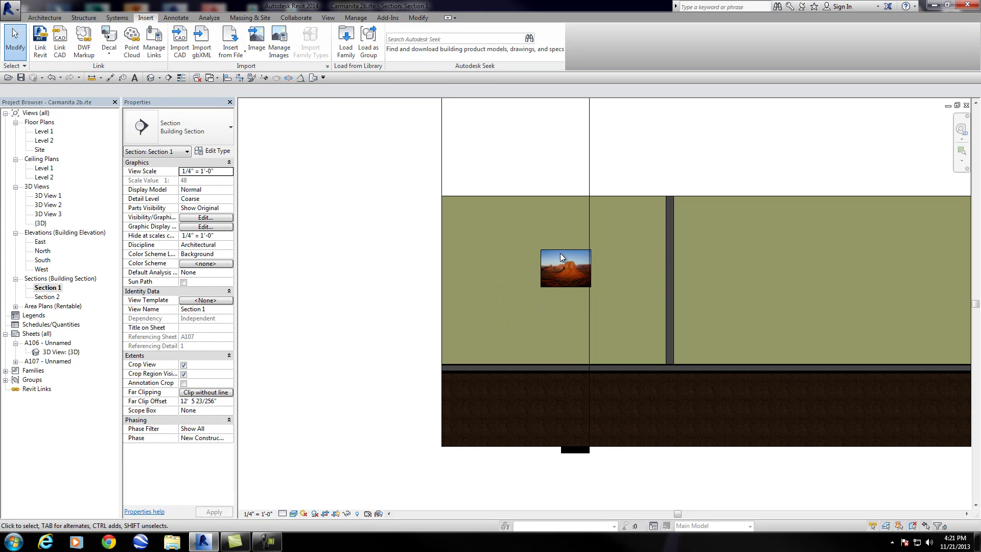
Adjust the decal to about 3' 1" by 2' 3" and nudge it slightly downward
left_click(591, 261)
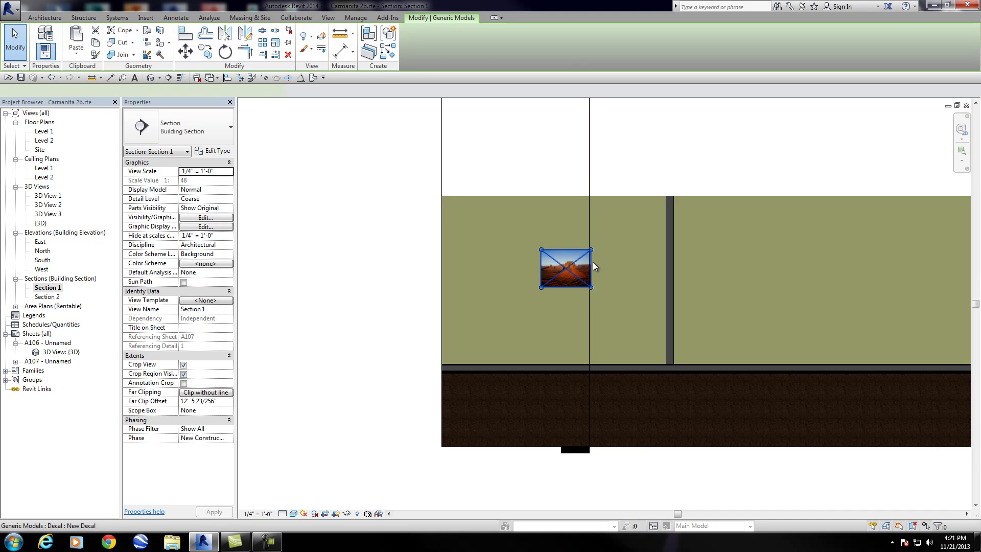
key("Escape")
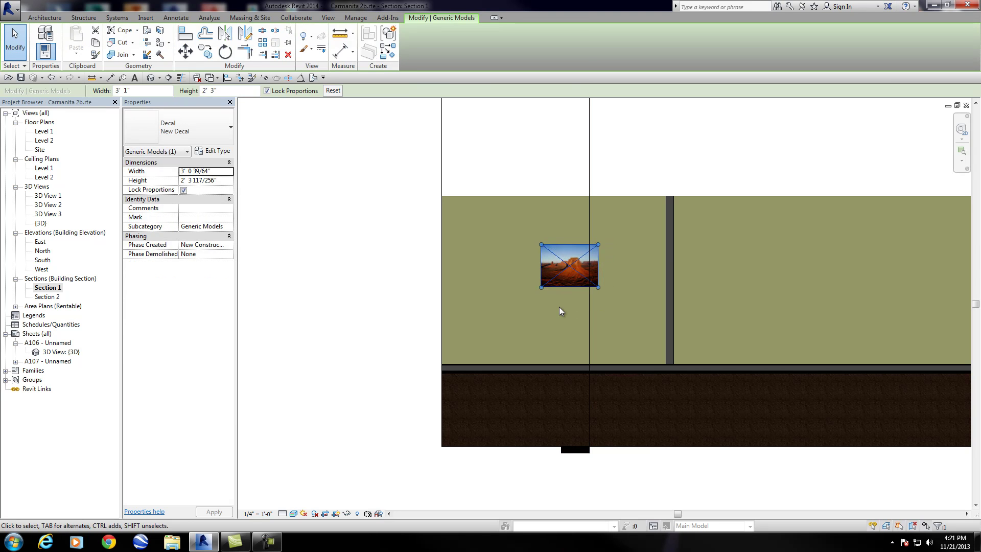
left_click(541, 265)
key("Down")
key("Down")
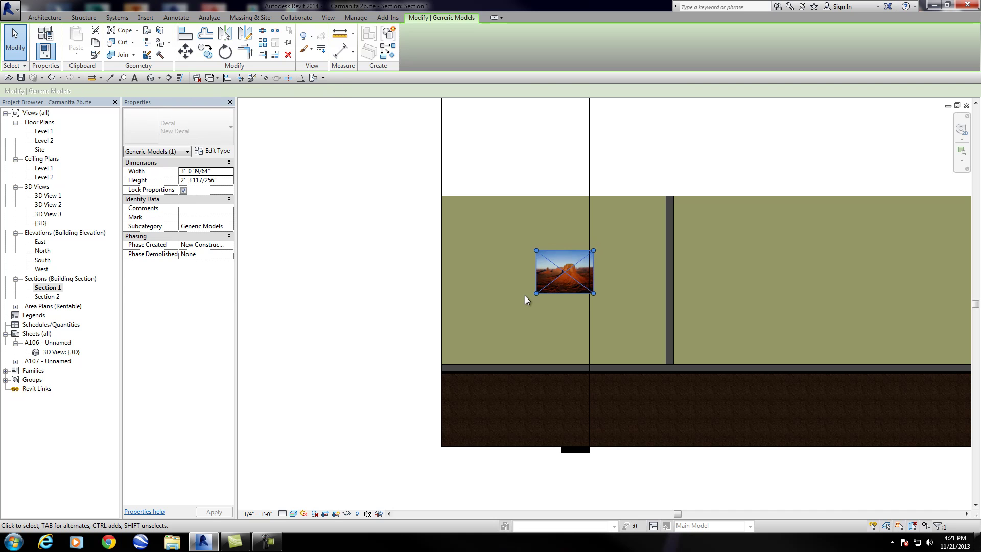
key("Escape")
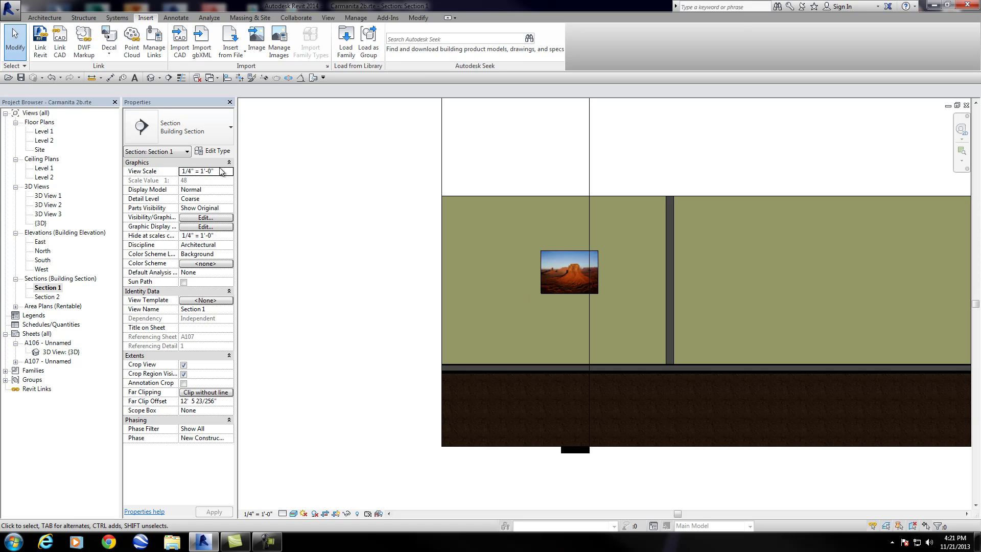
Open 3D View 3 and preview it in Ray Trace style before returning to Realistic
double_click(49, 216)
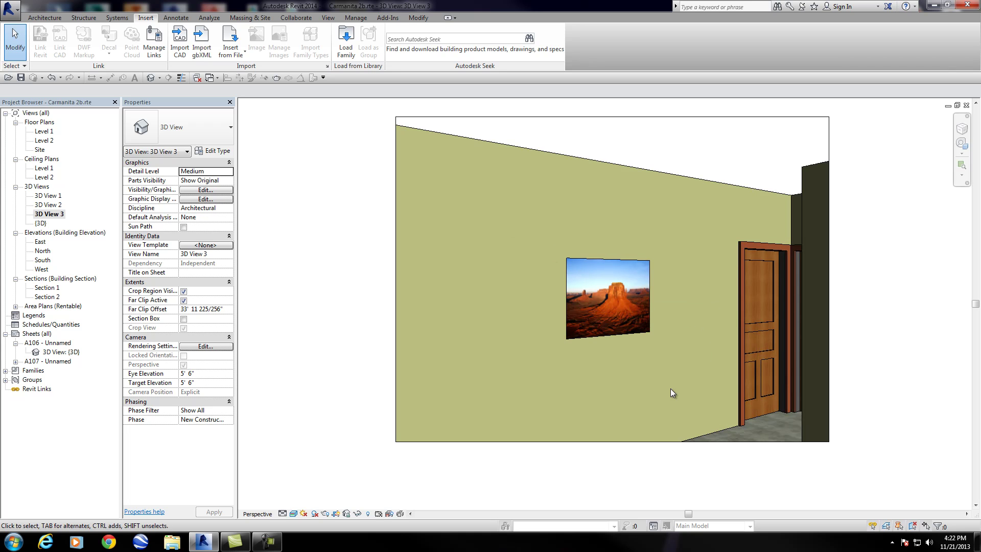
left_click(293, 514)
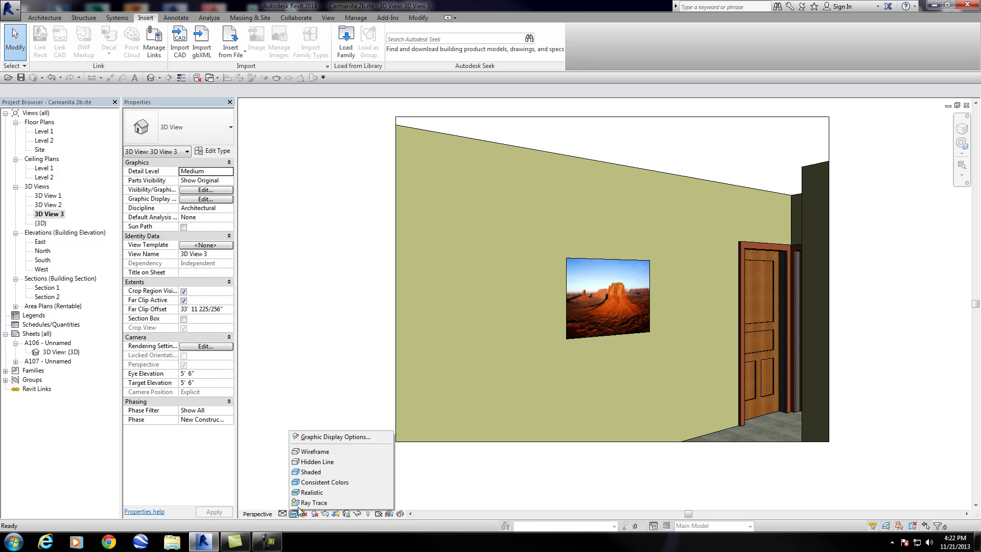
left_click(304, 502)
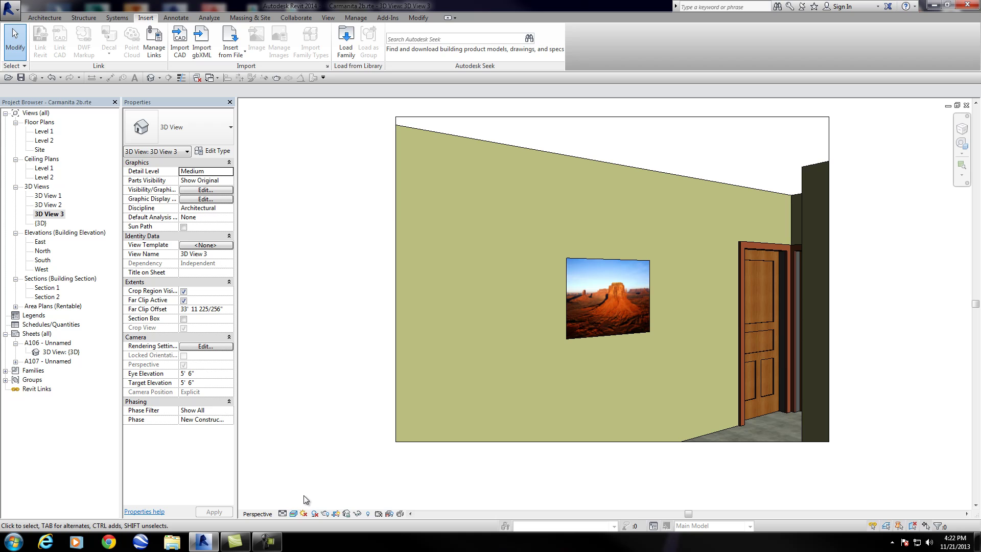
left_click(294, 513)
left_click(304, 502)
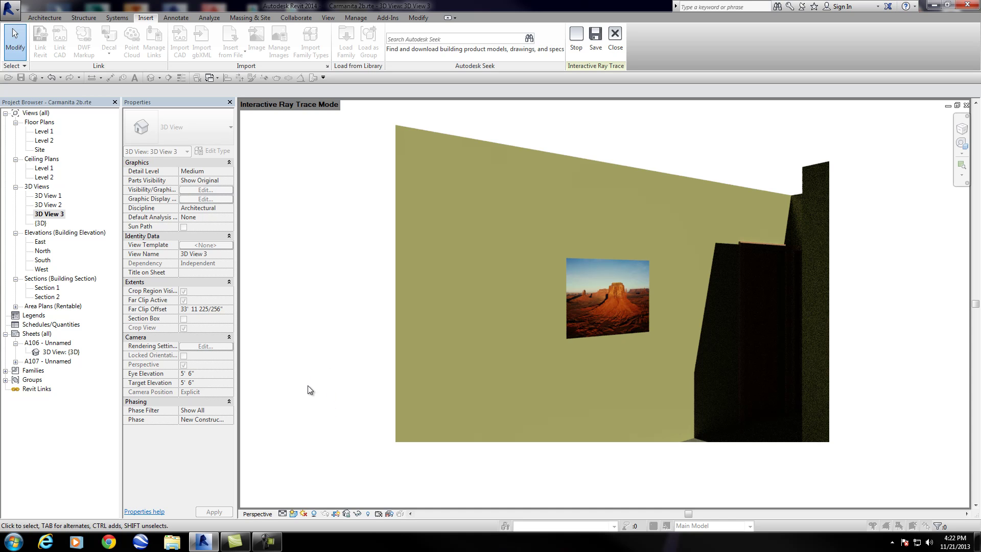
left_click(293, 513)
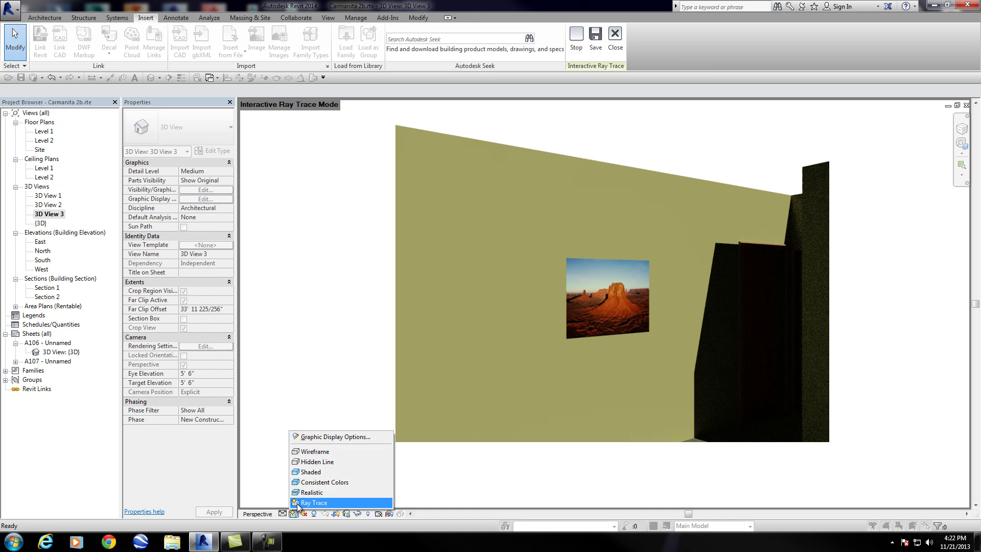
left_click(316, 495)
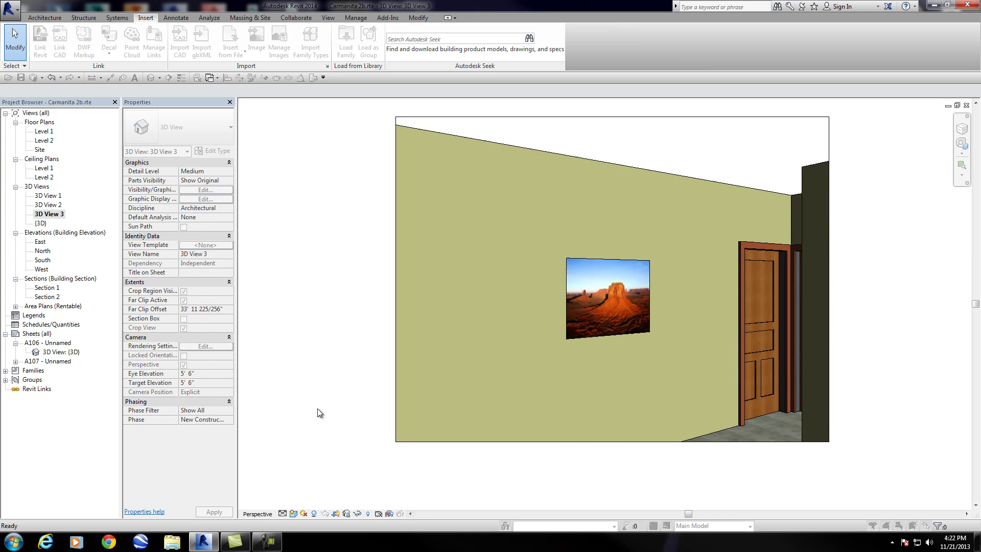
Delete the desert picture decal from the green wall
left_click(568, 284)
right_click(568, 284)
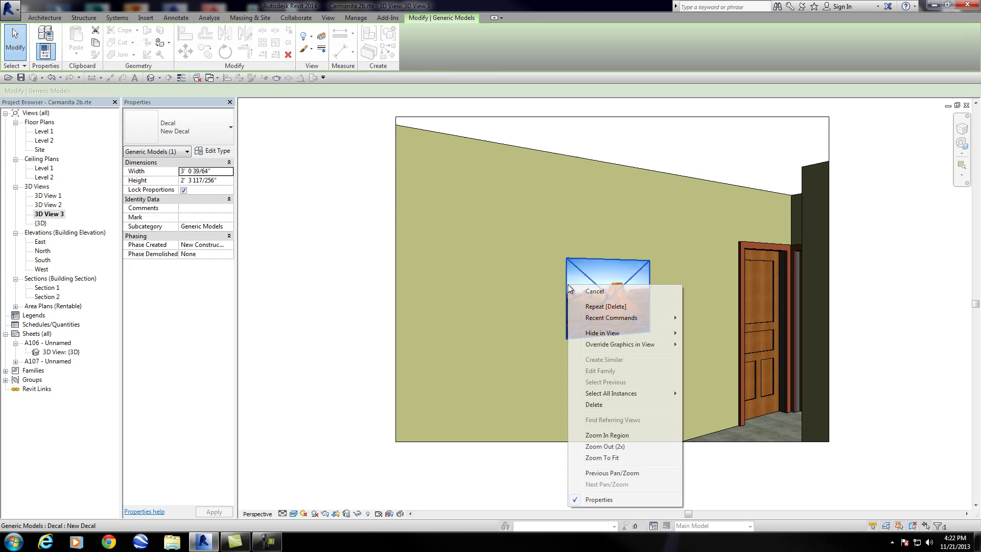
left_click(592, 404)
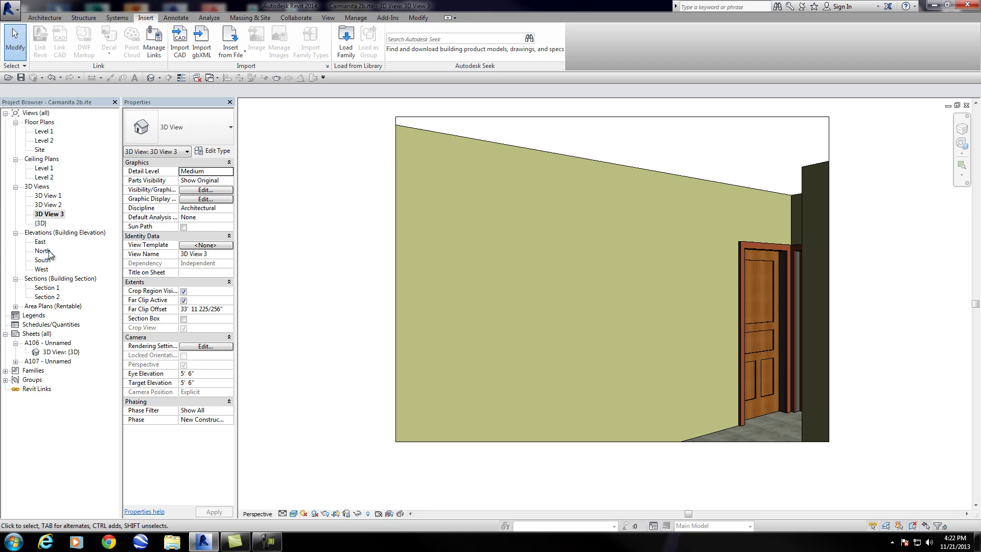
In Section 1, start a Model In-Place component in Generic Models, keeping the name Generic Models 1
double_click(50, 290)
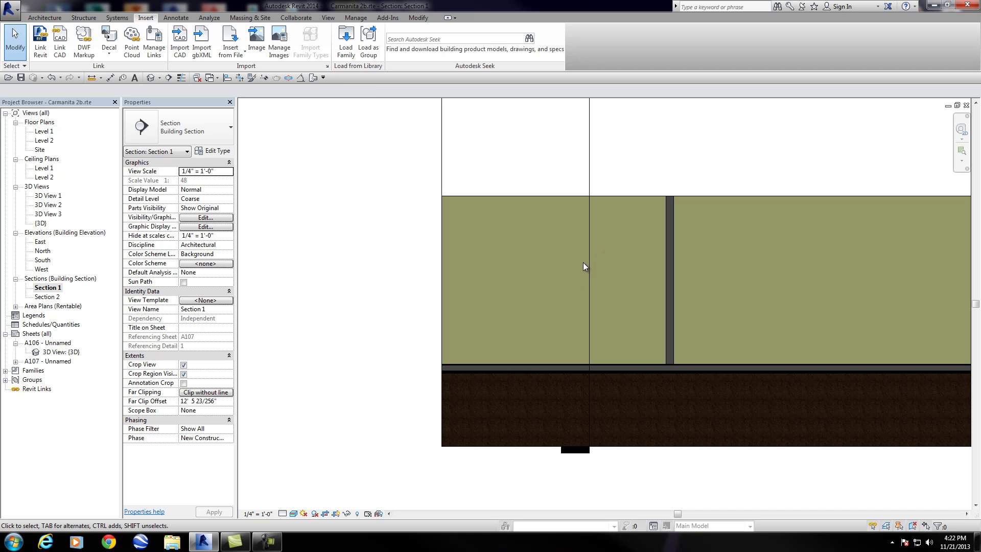
middle_click_drag(576, 281, 603, 284)
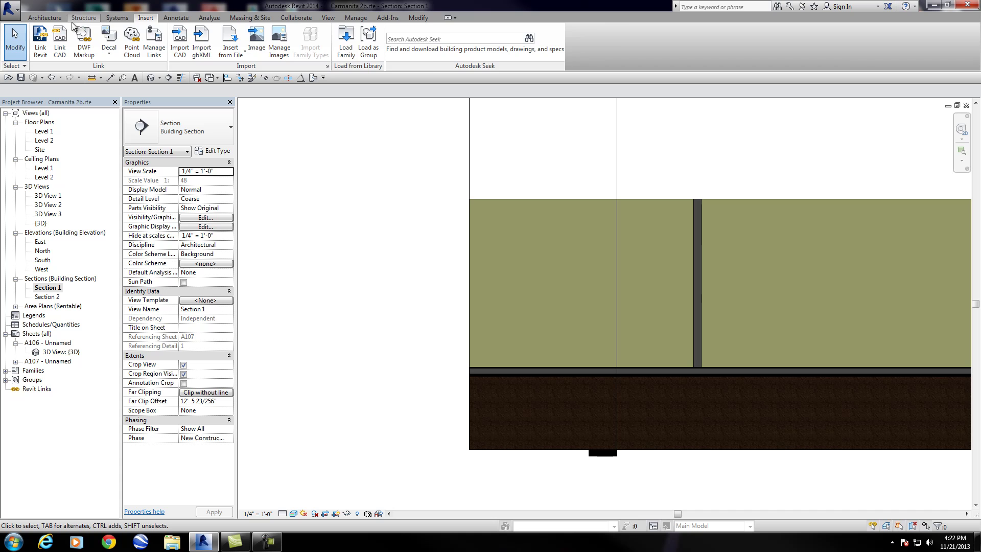
left_click(56, 20)
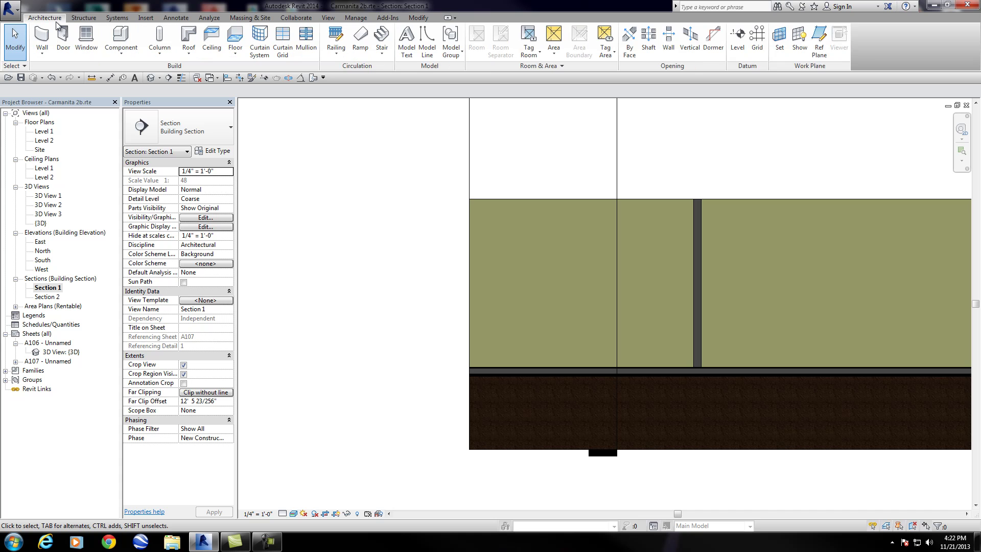
left_click(121, 57)
left_click(134, 94)
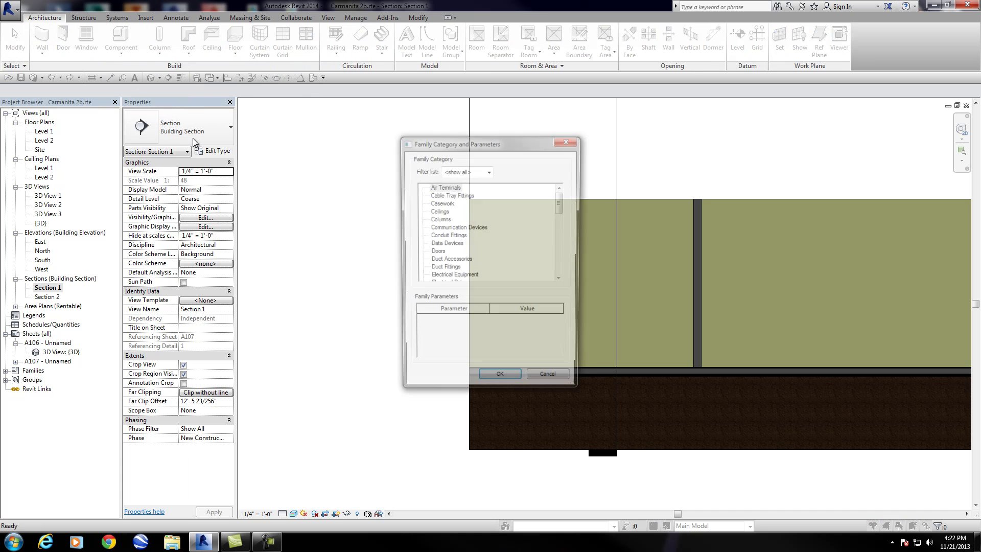
left_click_drag(561, 203, 464, 230)
left_click(464, 228)
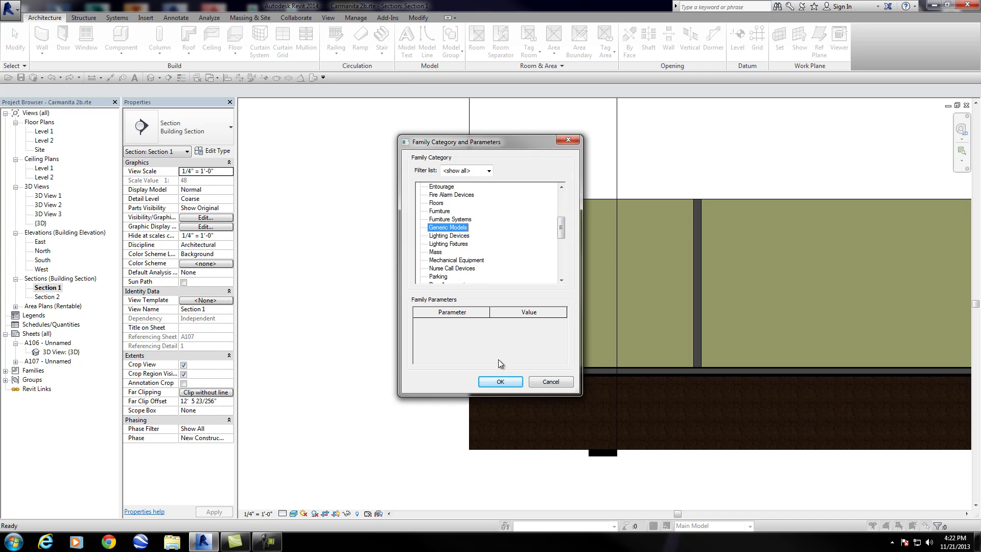
left_click(500, 381)
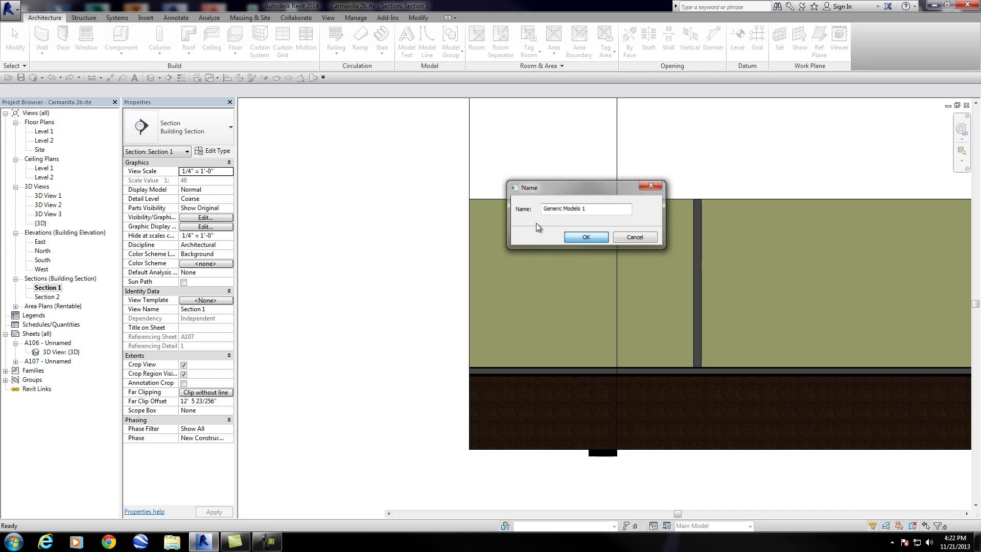
left_click(585, 237)
Start an extrusion on the wall face and sketch a 4'-3" by 3'-1" rectangle
left_click(88, 44)
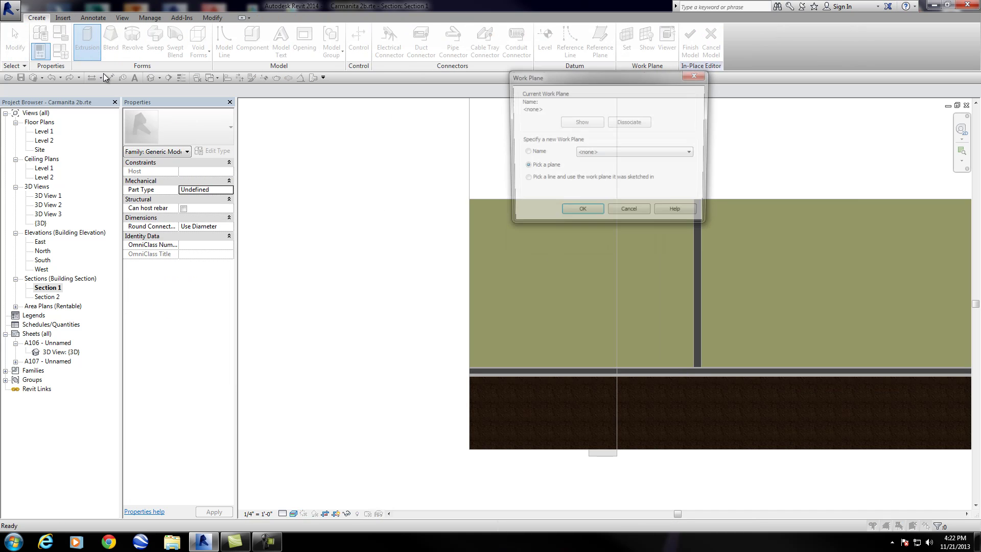
left_click(566, 213)
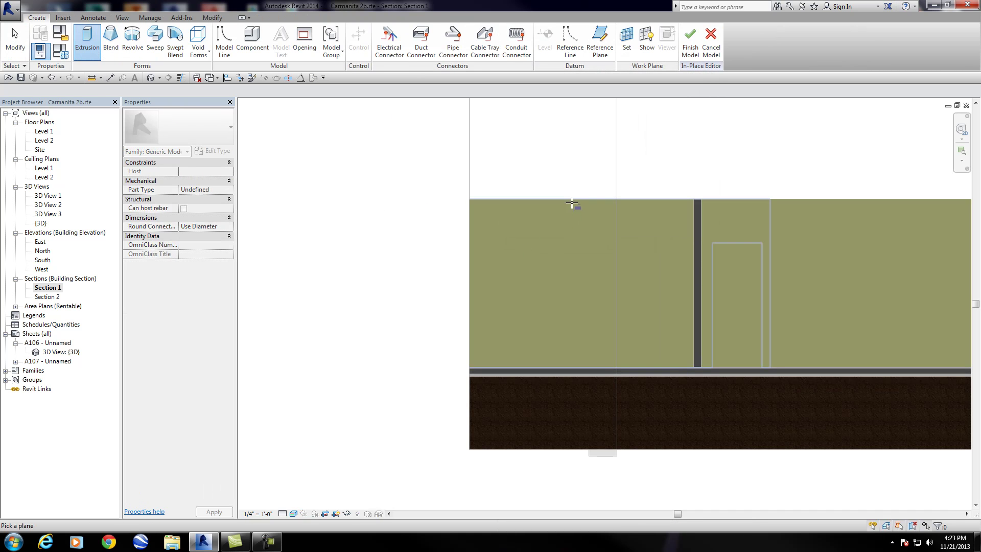
left_click(572, 201)
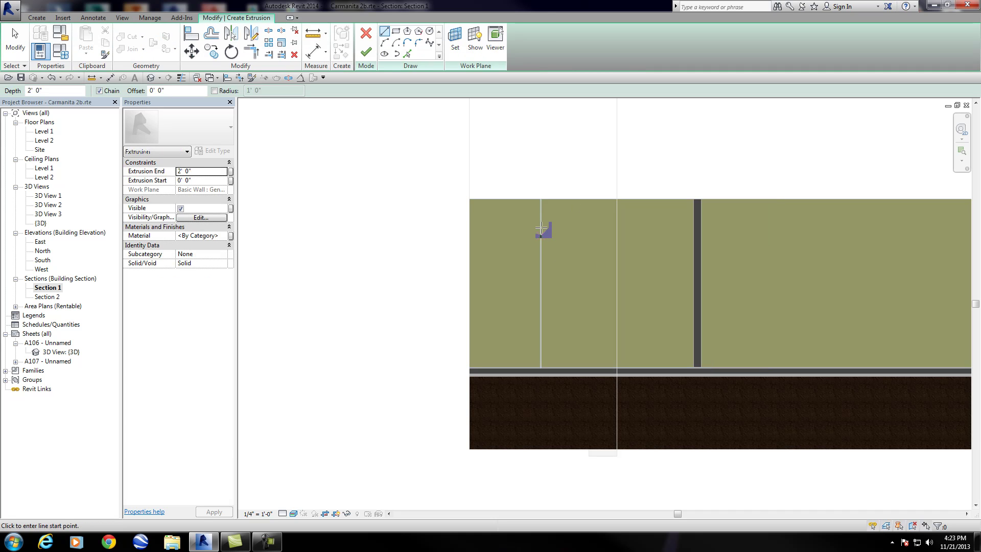
left_click(396, 31)
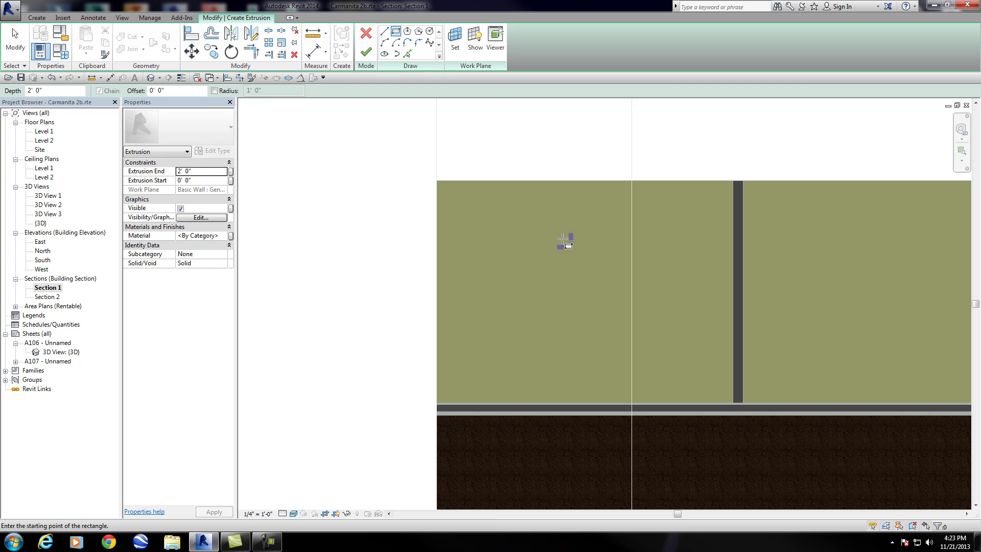
left_click(563, 239)
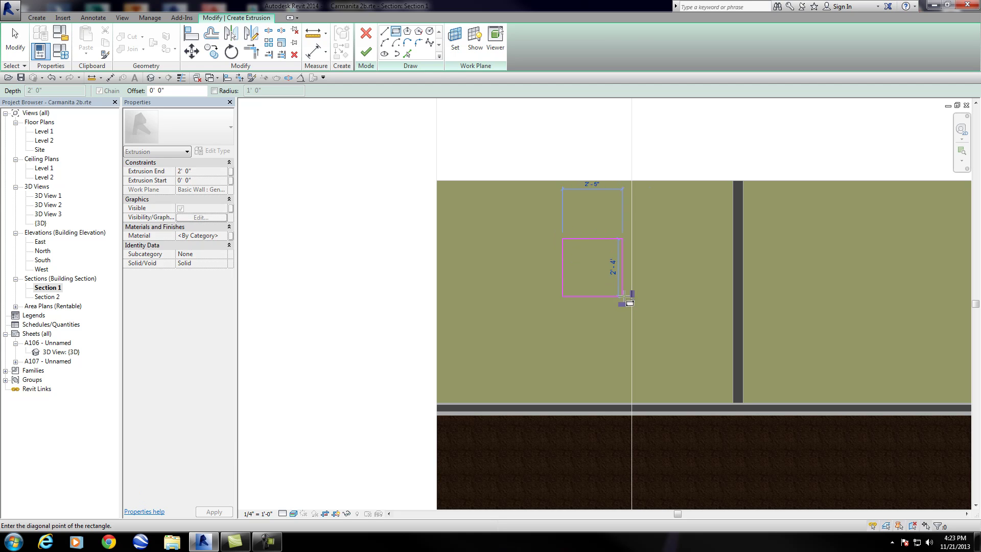
left_click(668, 315)
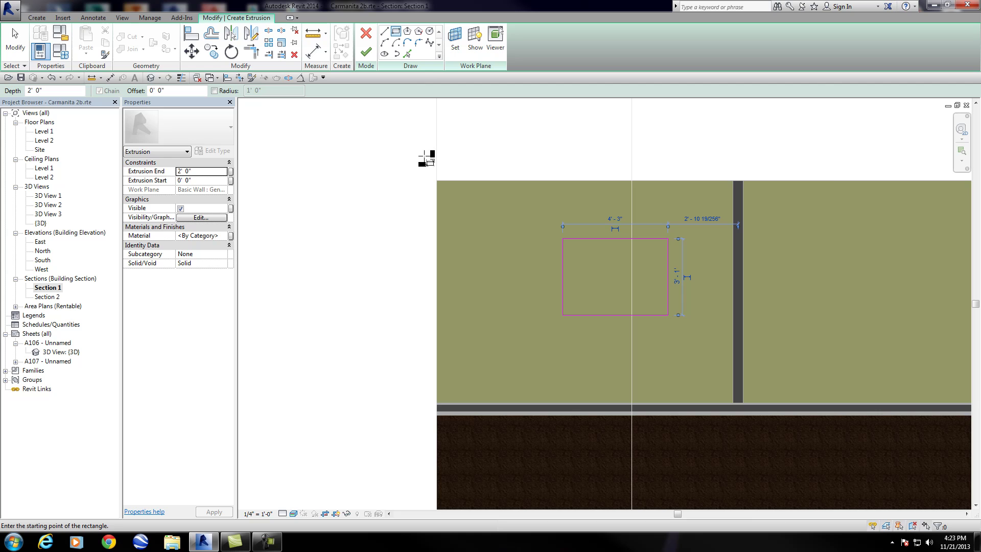
Set the extrusion end to 0' 1 1/2", finish the sketch, and view it in 3D View 3
left_click(187, 172)
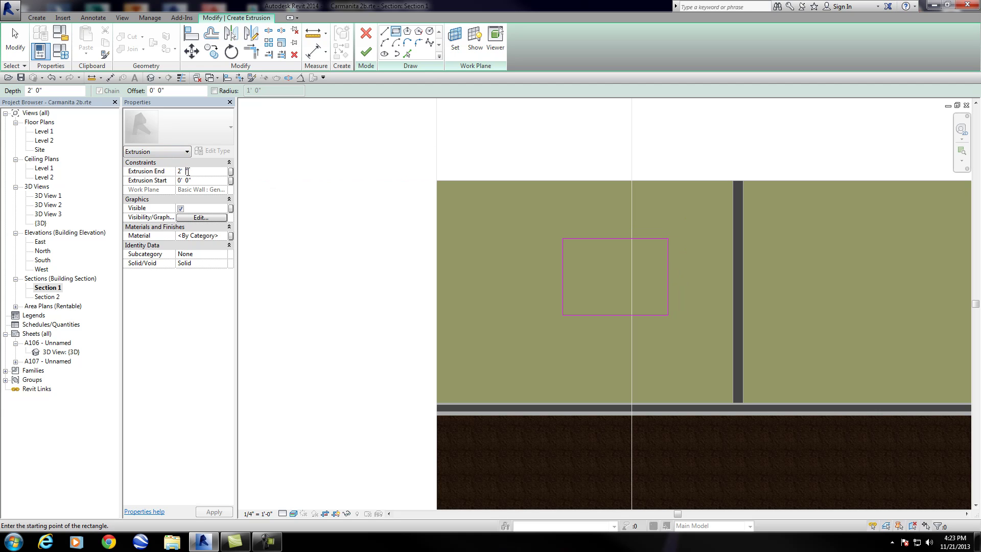
key("BackSpace")
key("BackSpace")
key("BackSpace")
left_click(366, 52)
left_click(373, 216)
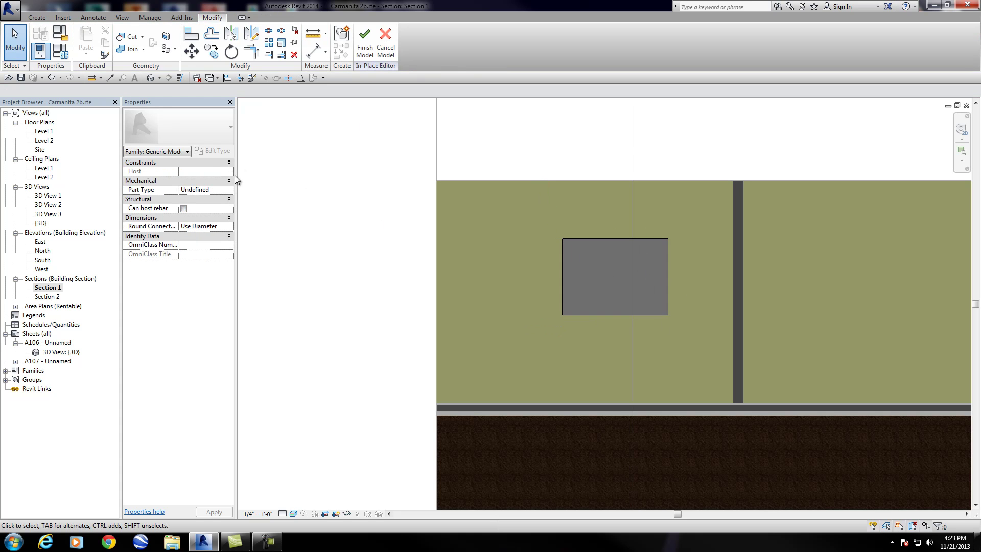
double_click(63, 214)
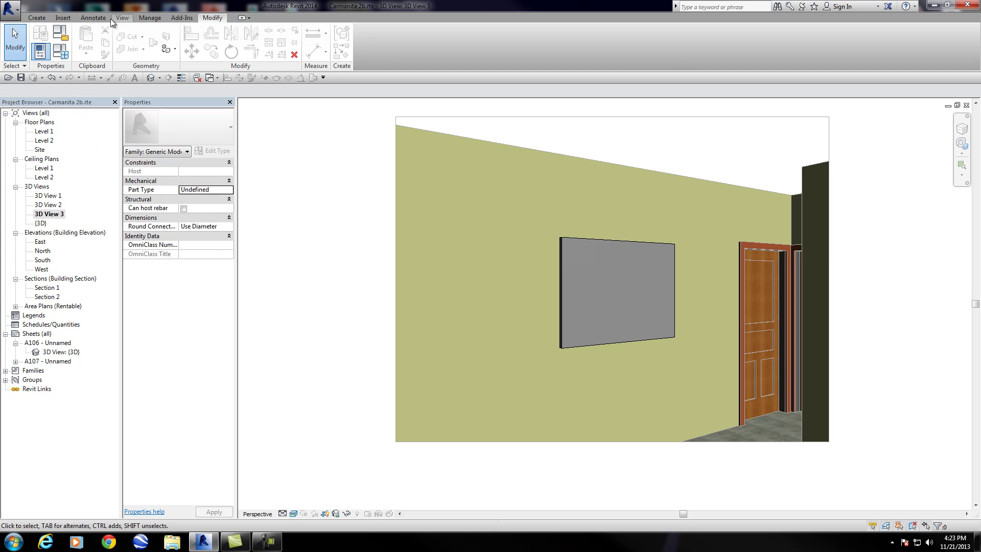
Finish the Generic Models 1 in-place model and zoom into Level 1 around the section markers
left_click(37, 18)
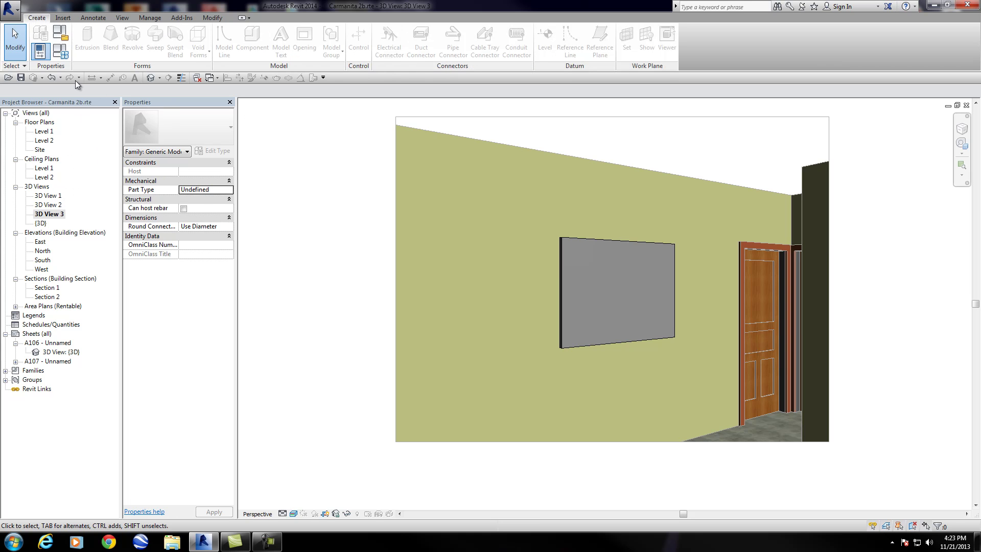
double_click(46, 133)
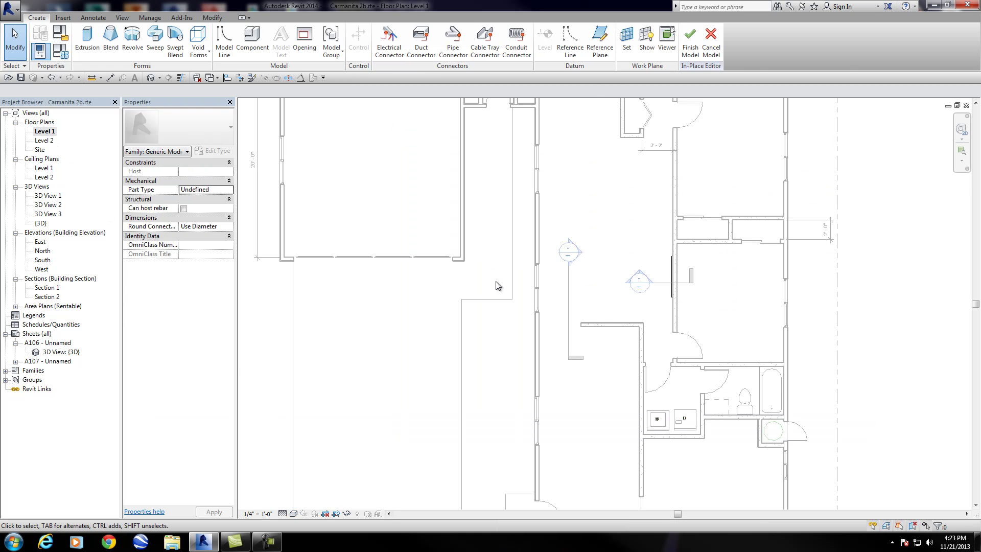
left_click(690, 41)
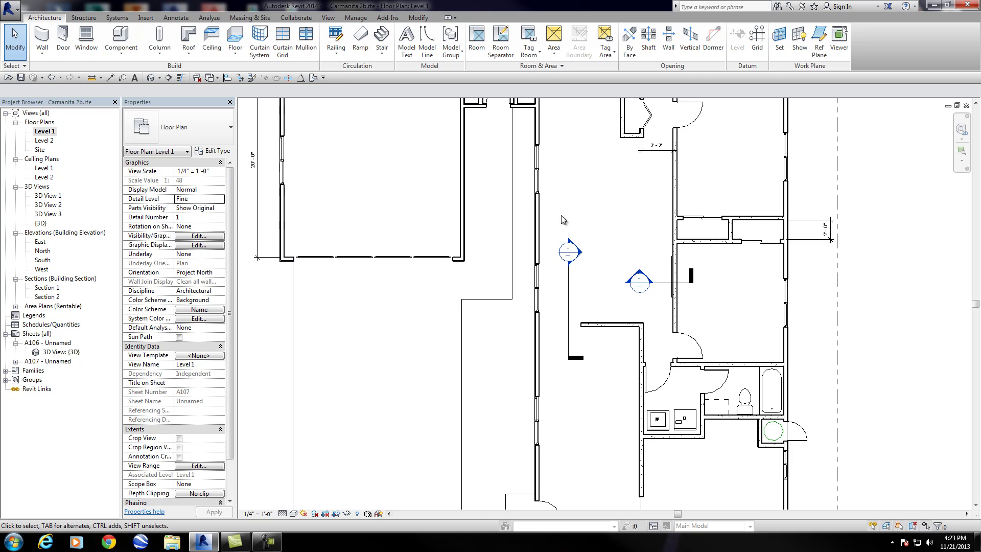
scroll(658, 313, "up", 1)
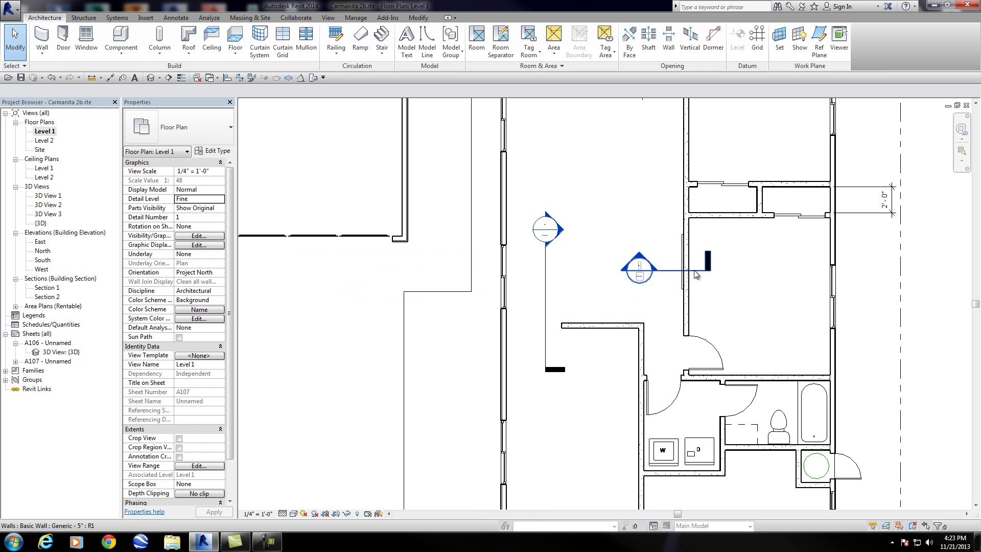
scroll(697, 269, "up", 1)
scroll(696, 270, "up", 1)
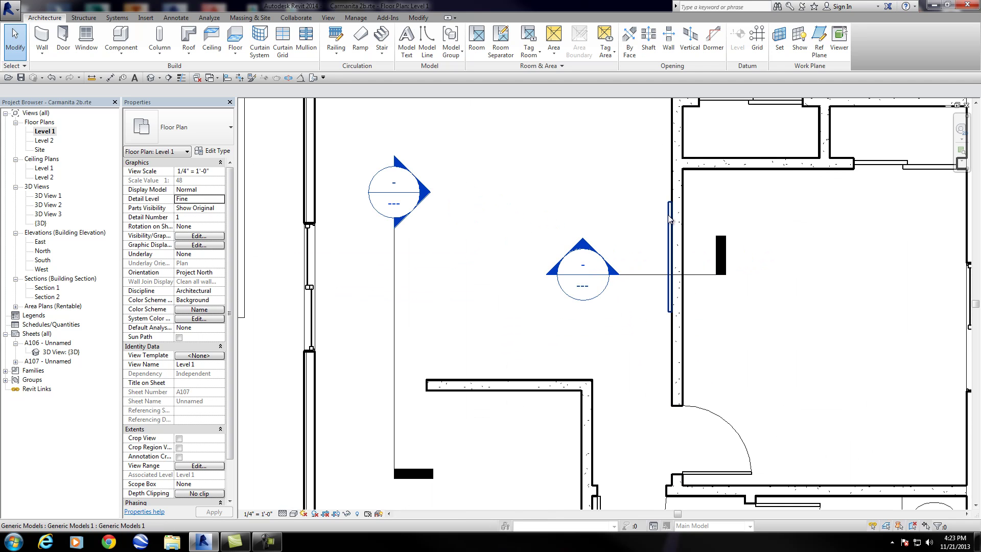
Open Section 1 and place the desert landscape decal on the wall inside the frame
double_click(391, 194)
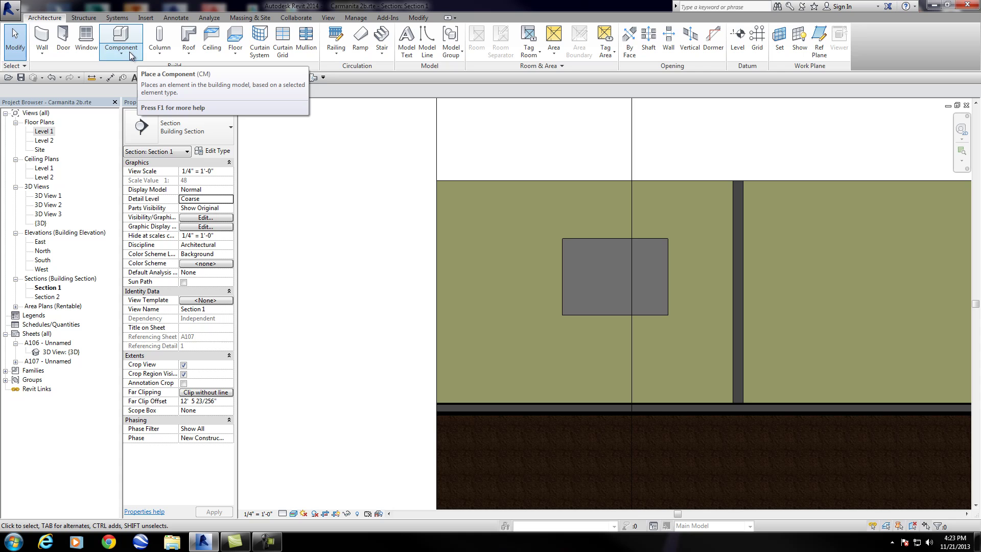
left_click(146, 18)
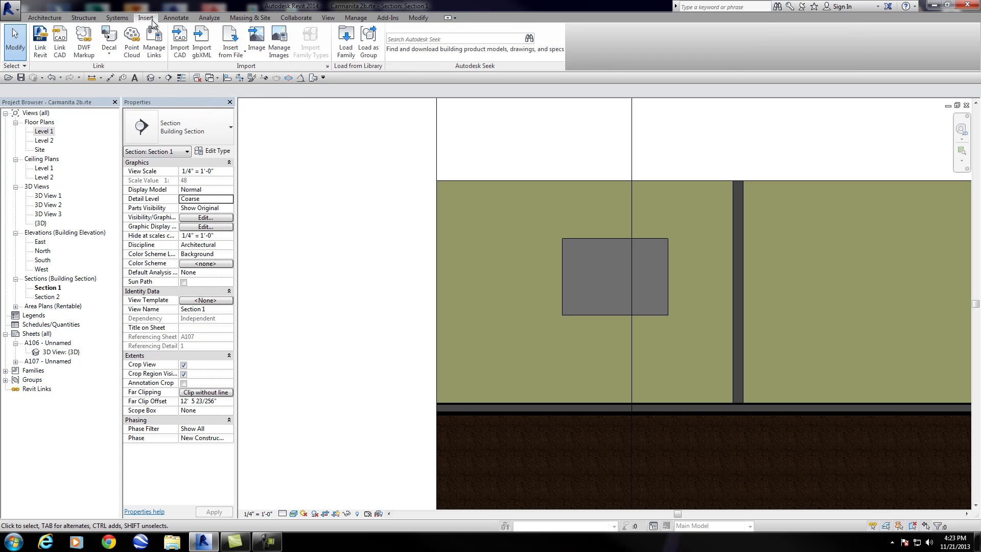
left_click(111, 55)
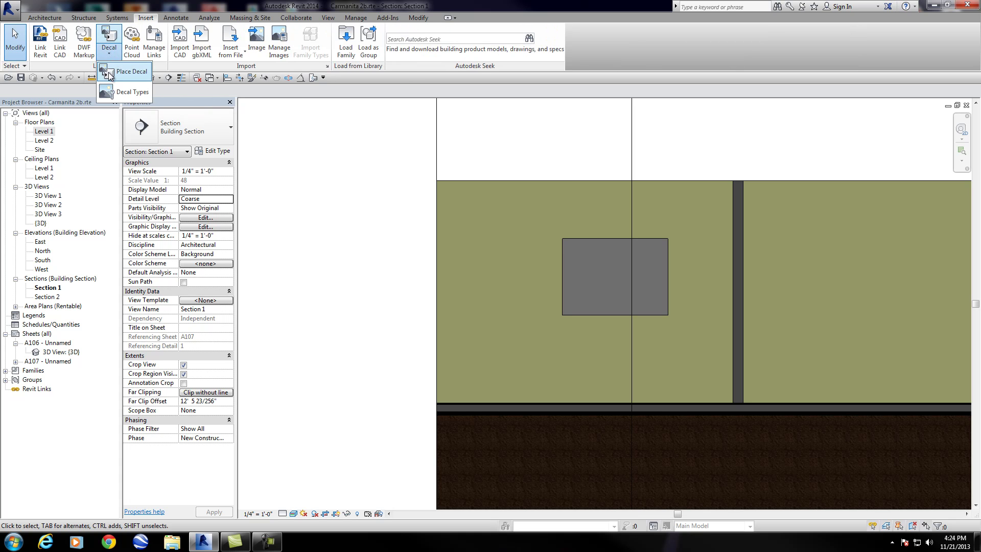
left_click(111, 73)
scroll(584, 298, "up", 1)
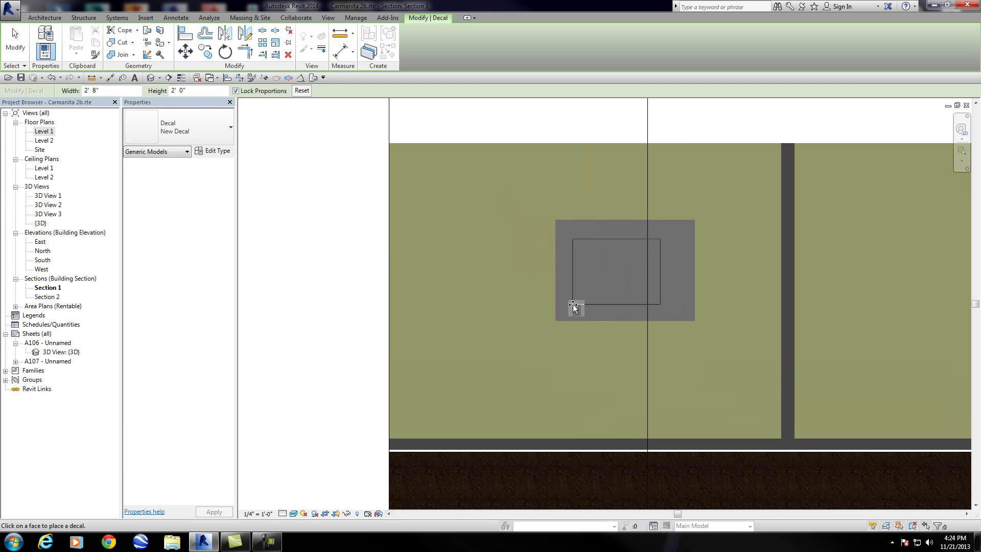
left_click(572, 304)
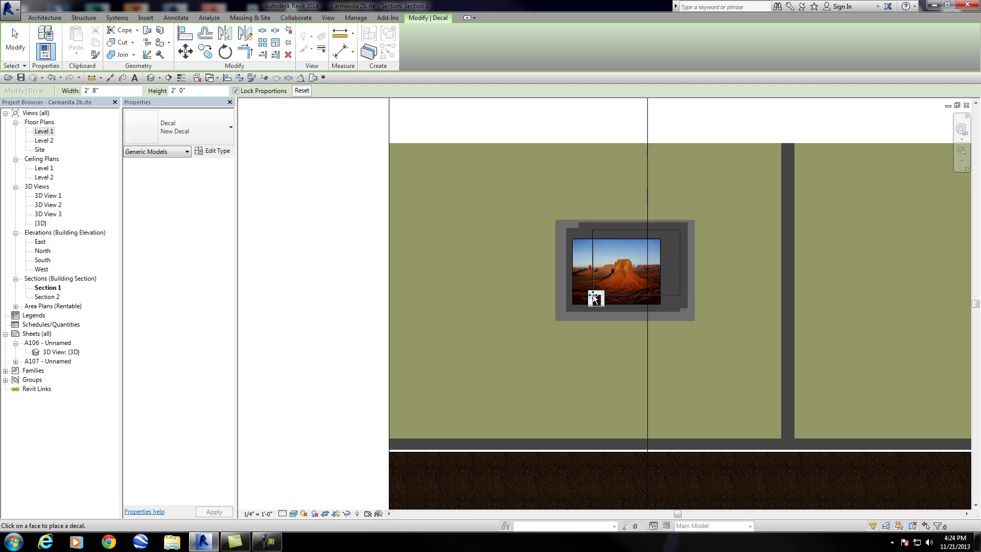
key("Escape")
key("Escape")
Enlarge the decal inside the panel to about 3' 7" by 2' 8"
scroll(731, 228, "up", 1)
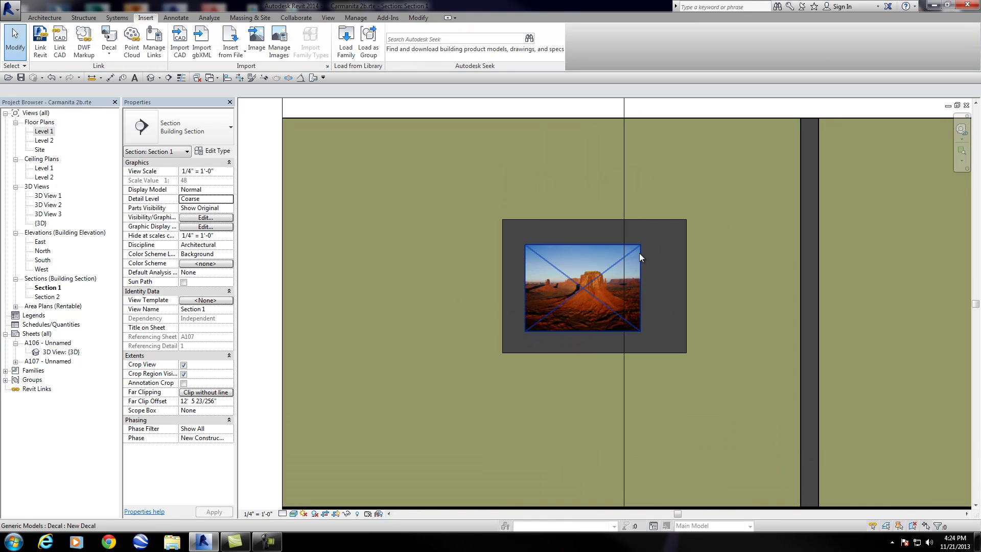
left_click(639, 252)
left_click_drag(639, 245, 662, 231)
left_click_drag(661, 331, 673, 341)
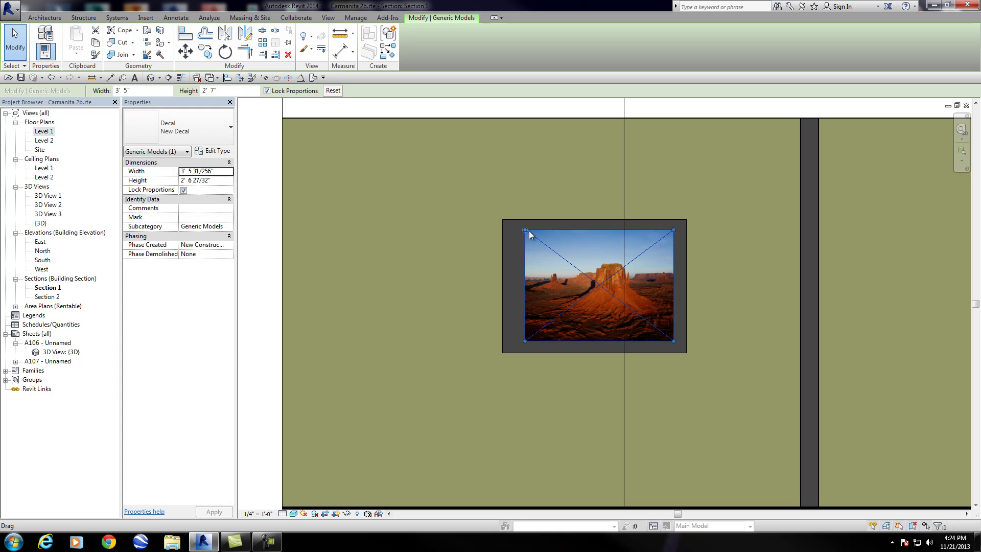
left_click_drag(526, 231, 519, 226)
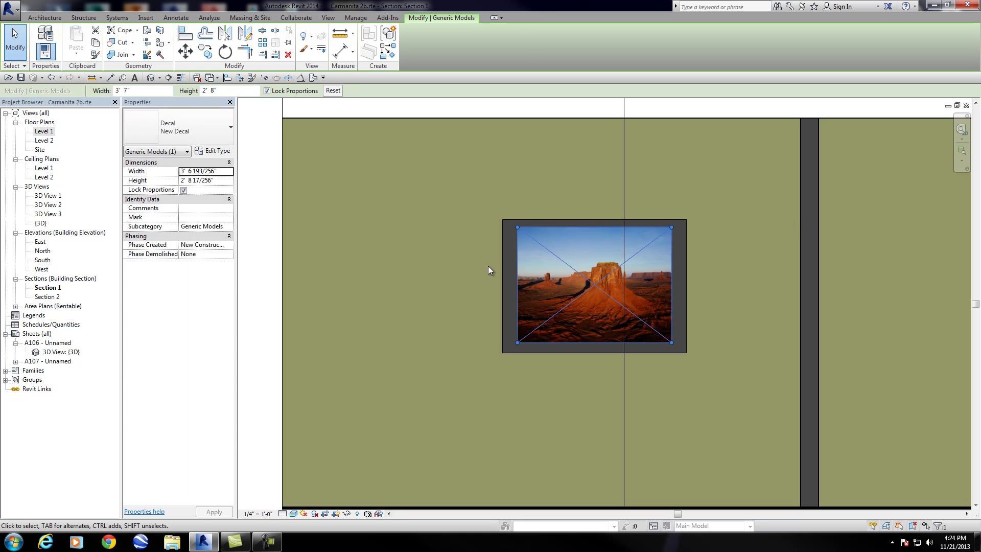
left_click(489, 266)
scroll(413, 255, "down", 2)
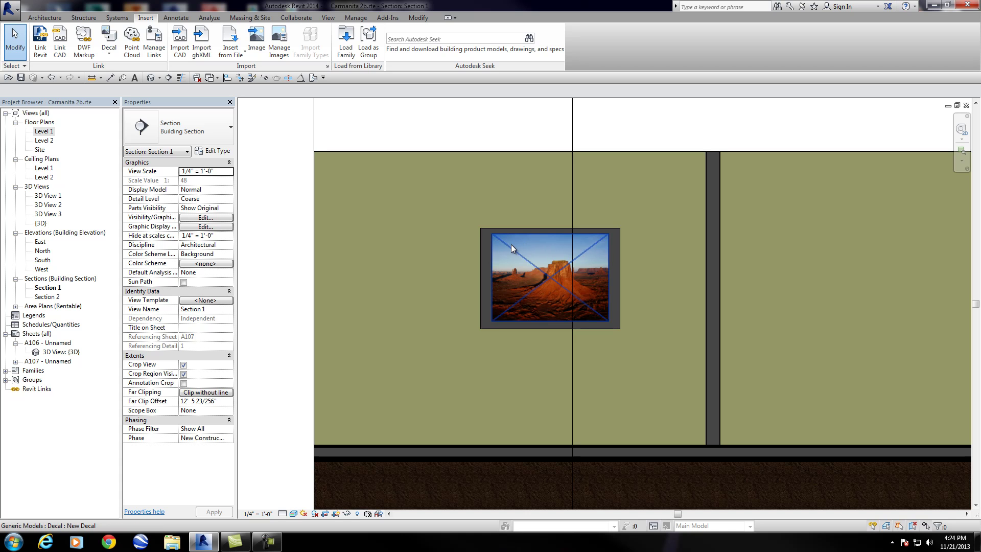
In Section 1, drag the desert decal's lower-right corner out to the frame edge, then view it in 3D View 3
double_click(56, 214)
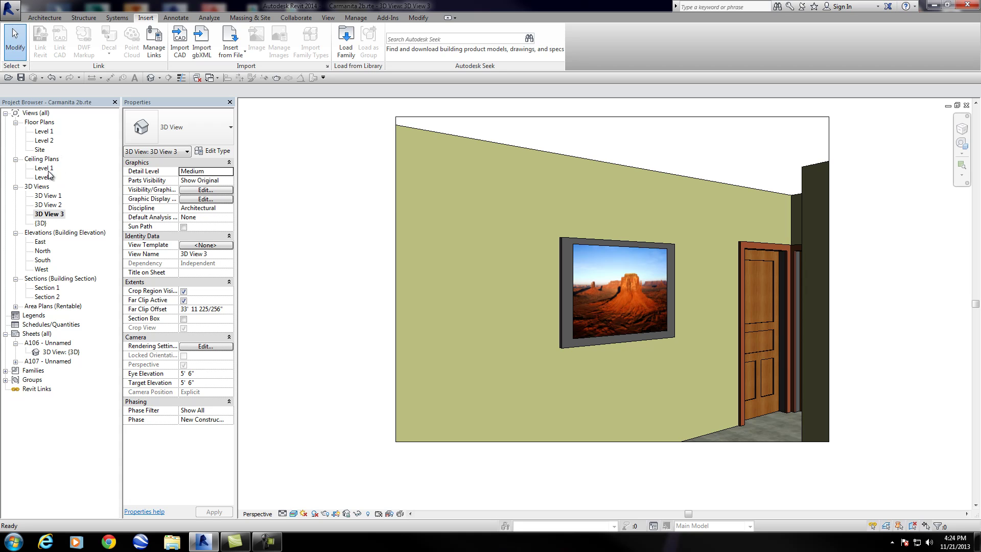
double_click(46, 288)
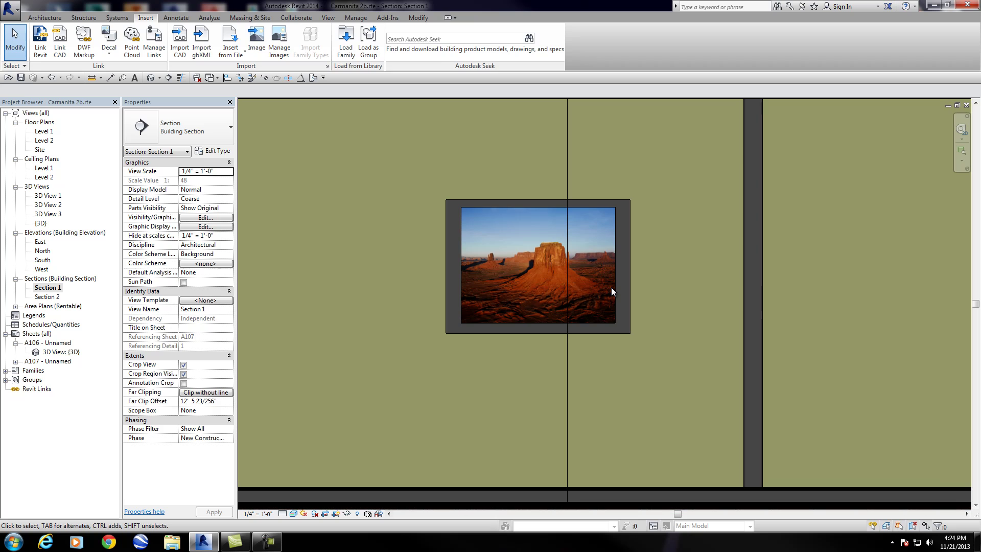
left_click(614, 287)
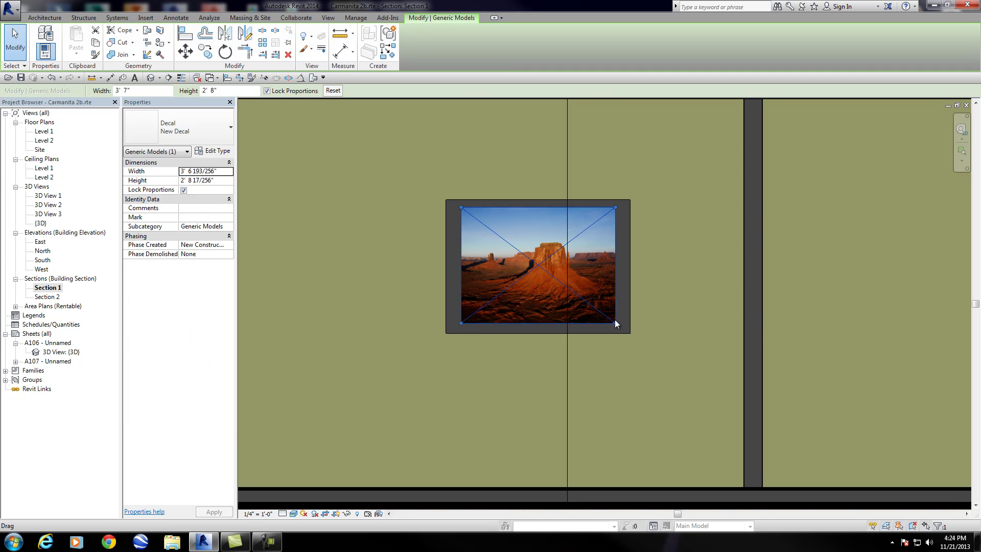
left_click_drag(617, 324, 630, 332)
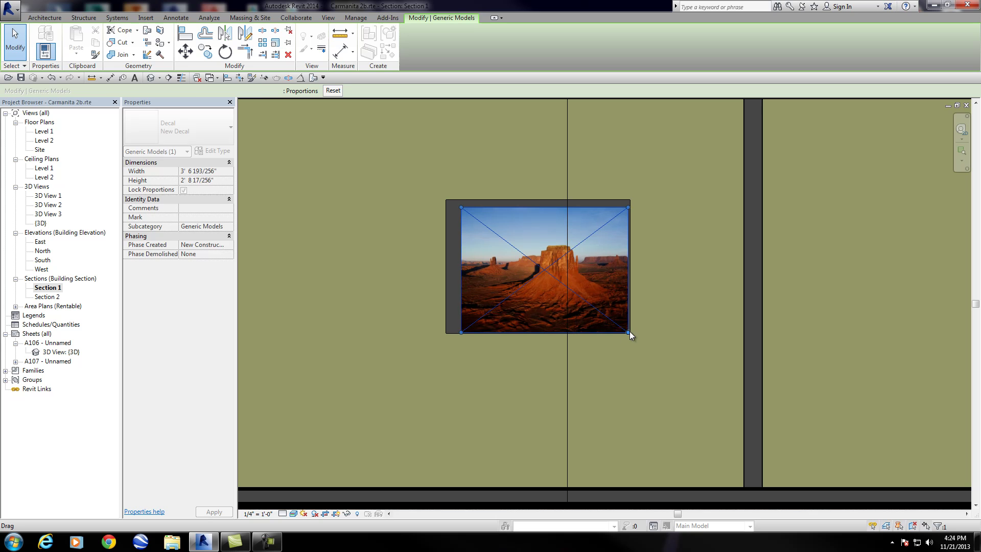
left_click(550, 365)
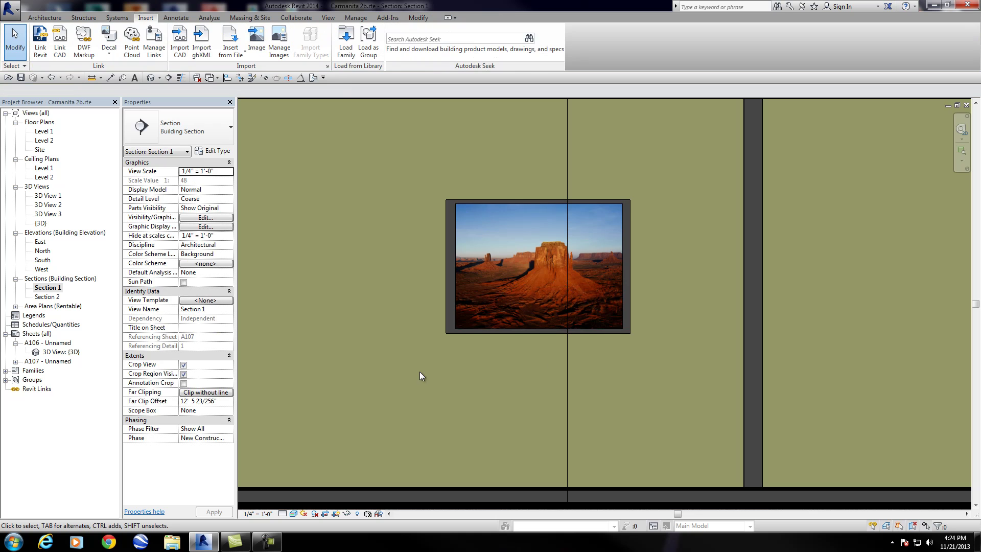
scroll(416, 371, "down", 3)
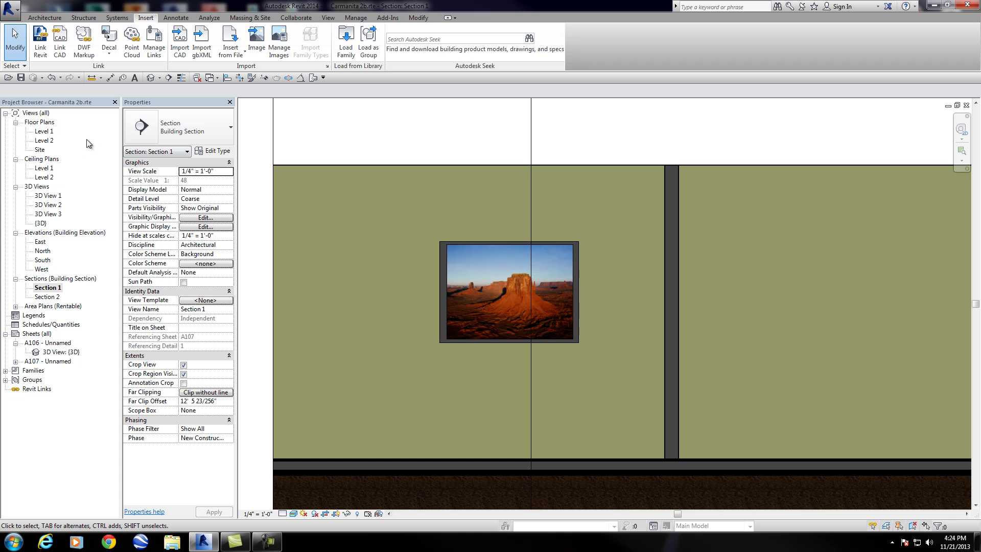
double_click(51, 215)
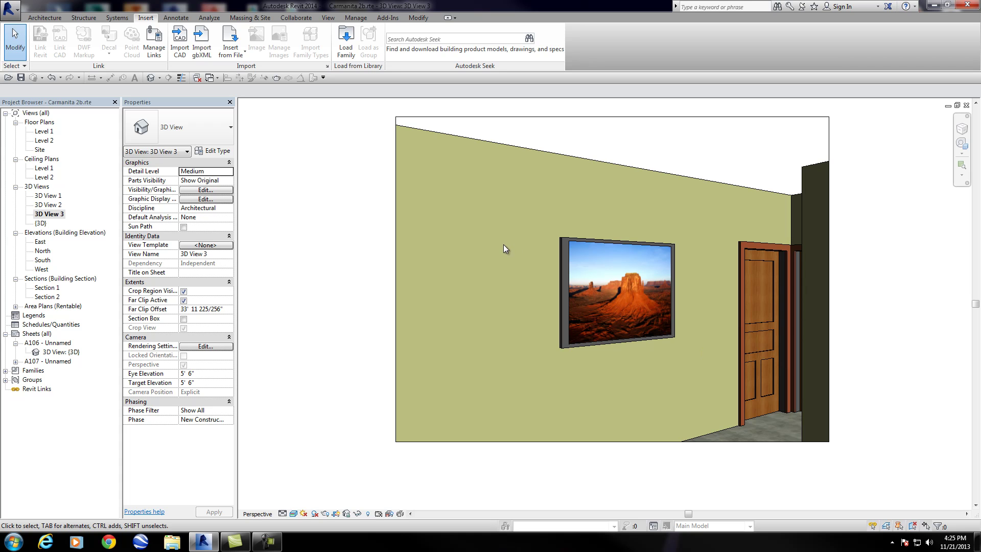
In the Level 1 plan, check the decal and the in-place frame model at the wall edge
double_click(43, 131)
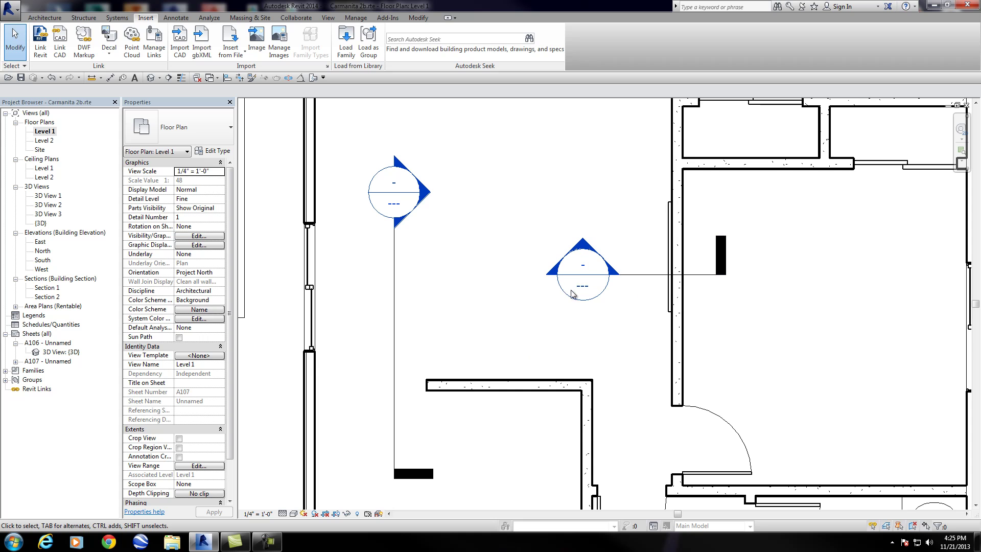
left_click(670, 301)
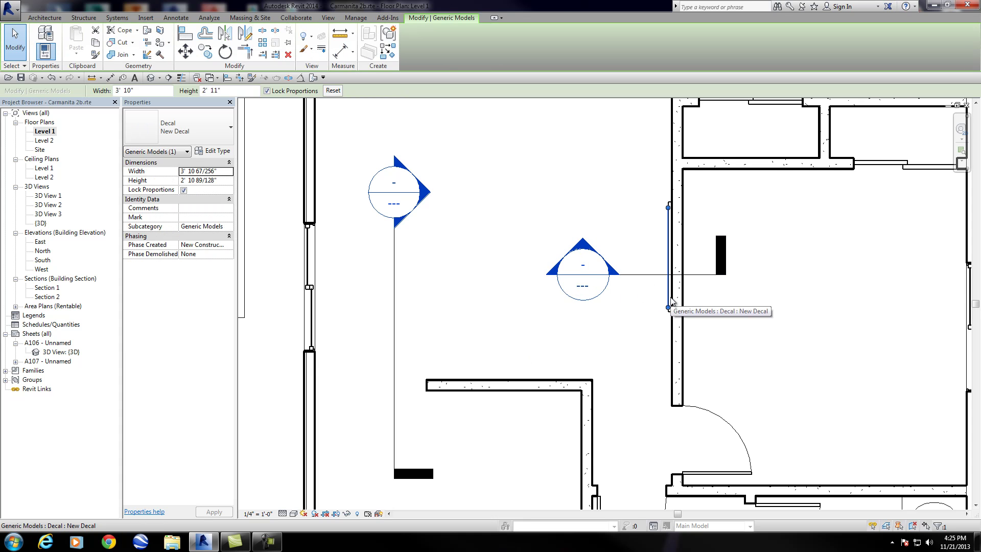
key("Escape")
scroll(670, 299, "up", 3)
left_click(670, 296)
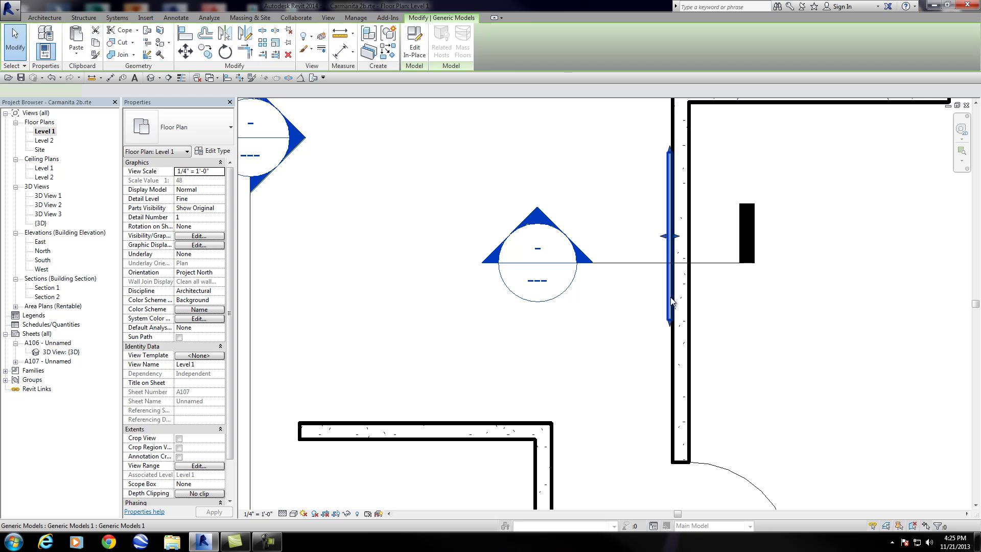
key("Escape")
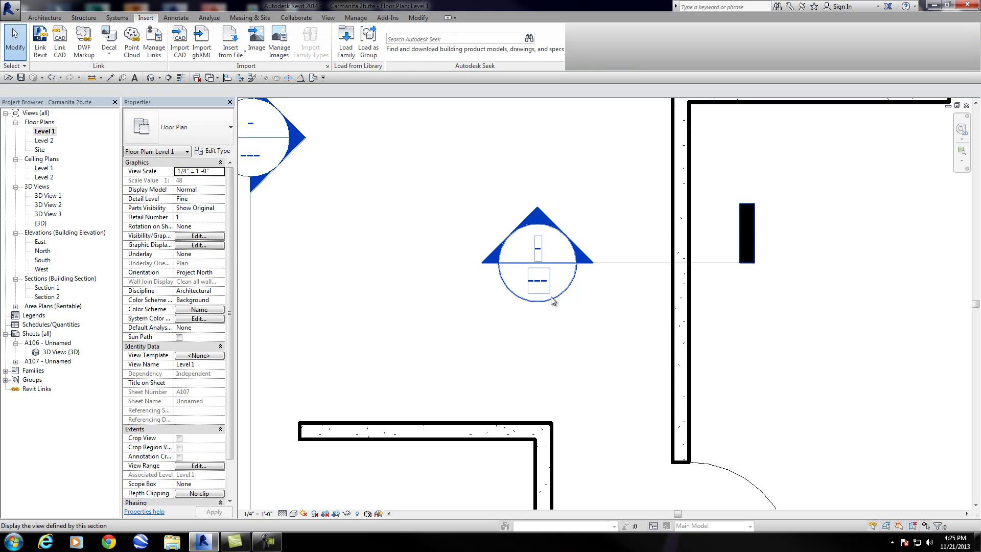
Open Section 2 and zoom to the top of the wall
double_click(553, 302)
scroll(555, 397, "up", 3)
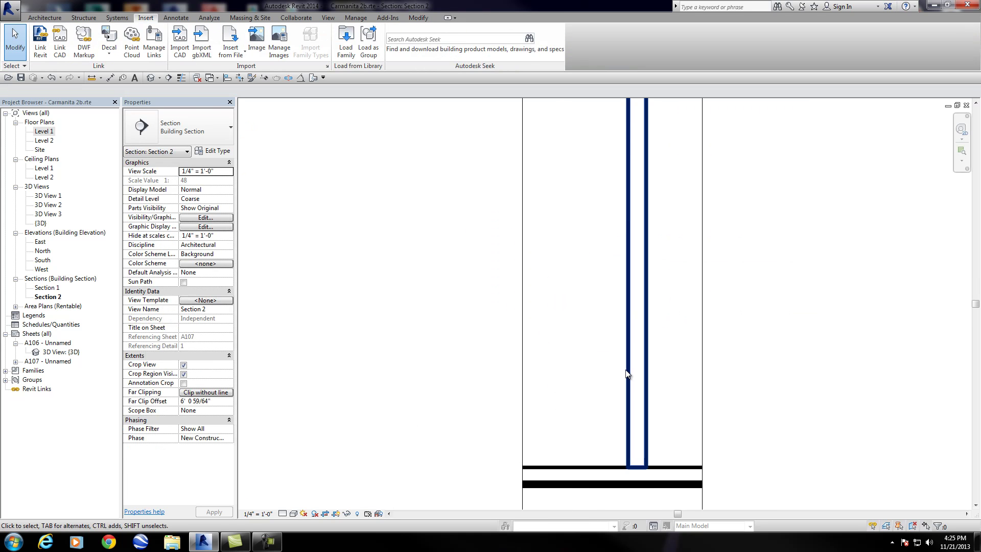
scroll(654, 215, "up", 2)
scroll(643, 146, "down", 1)
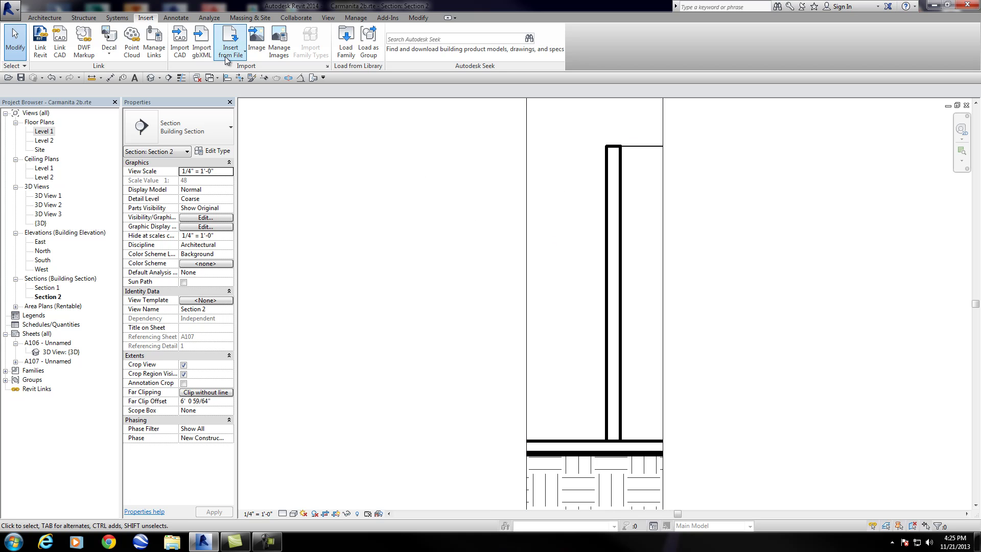
left_click(45, 18)
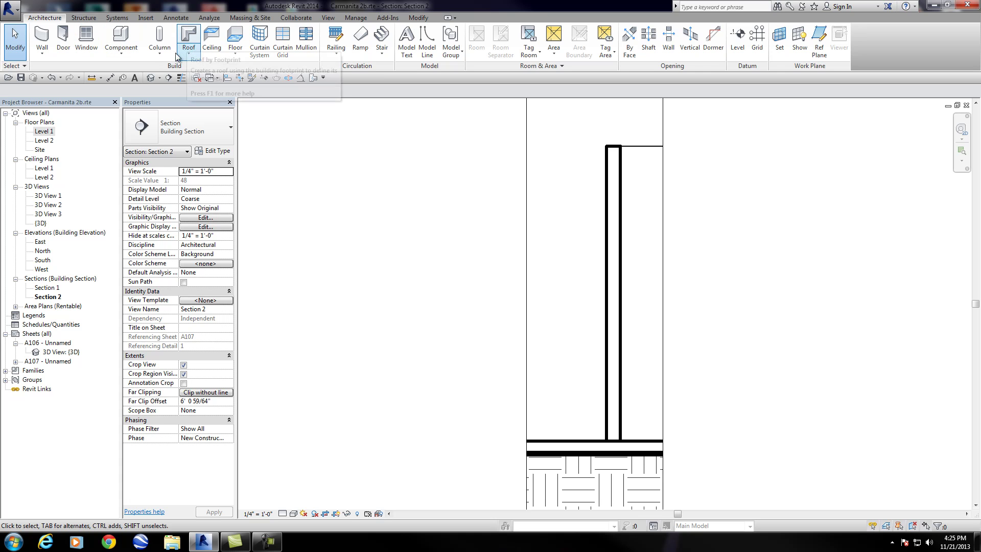
Create a new in-place Generic Models family with the default name
left_click(133, 53)
left_click(128, 96)
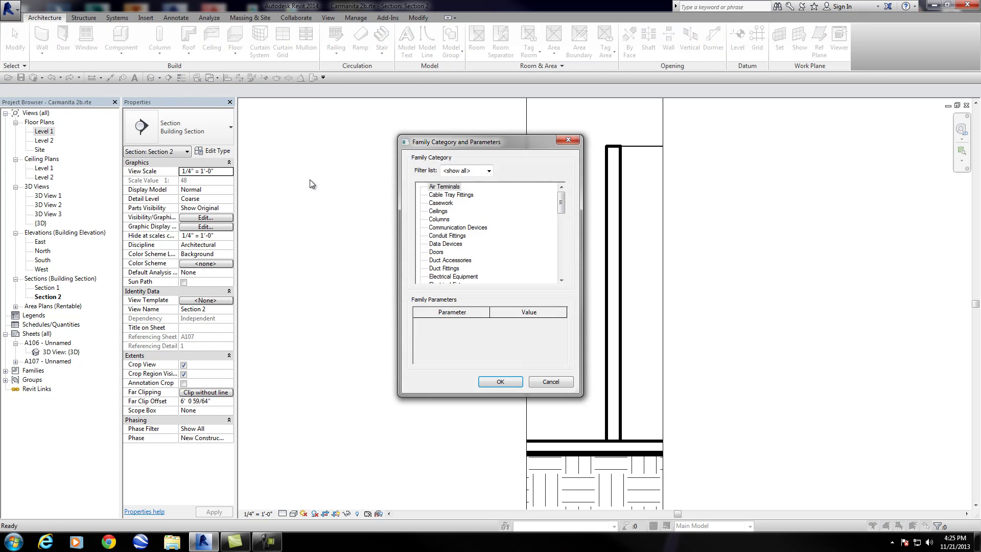
left_click_drag(563, 201, 561, 219)
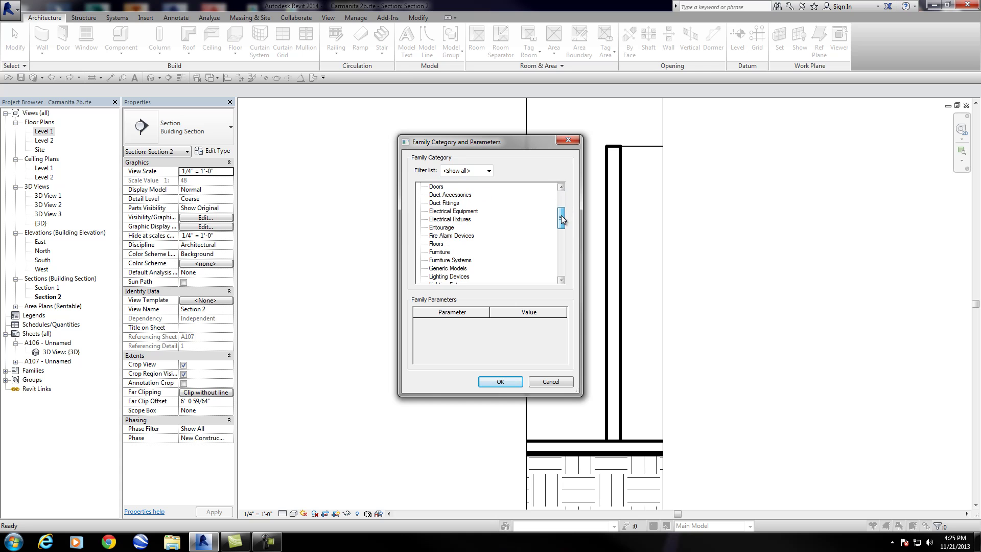
left_click(453, 269)
left_click(494, 383)
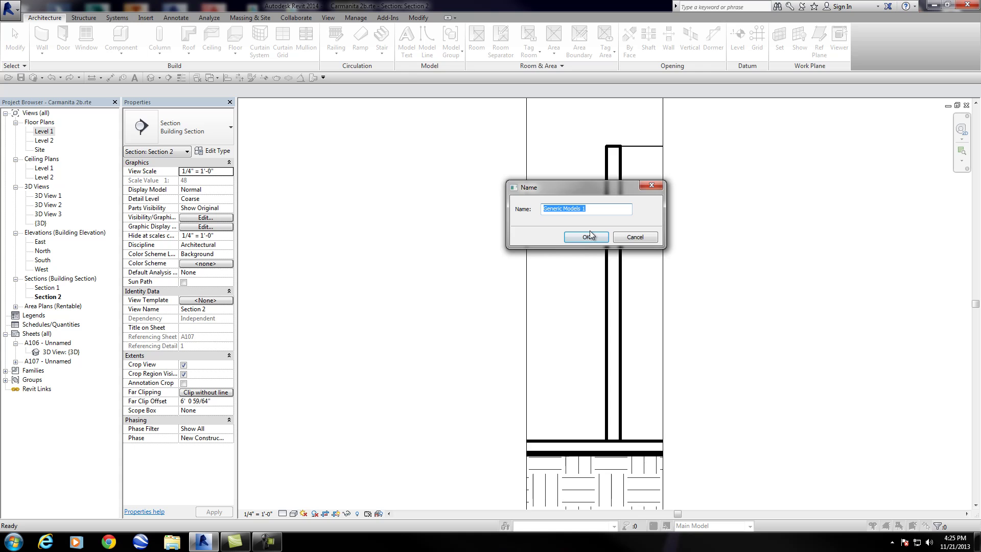
left_click(532, 236)
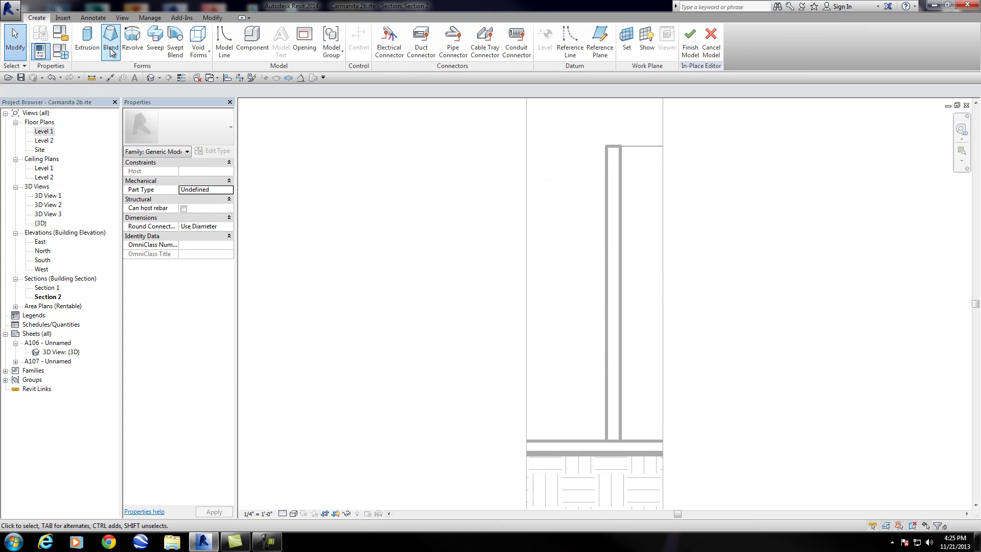
Start an extrusion on the green wall's face and sketch a rectangle from near the wall top downward
left_click(87, 38)
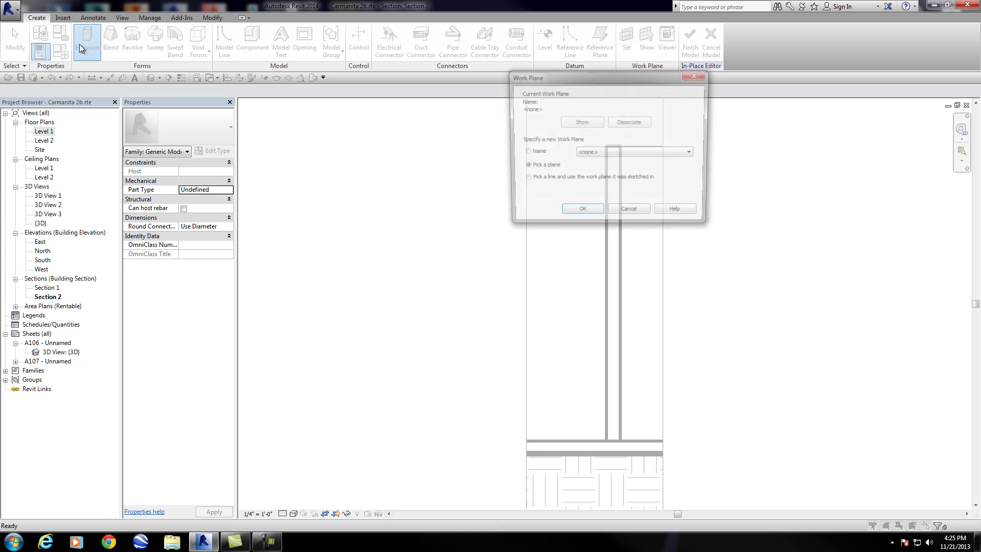
left_click(585, 213)
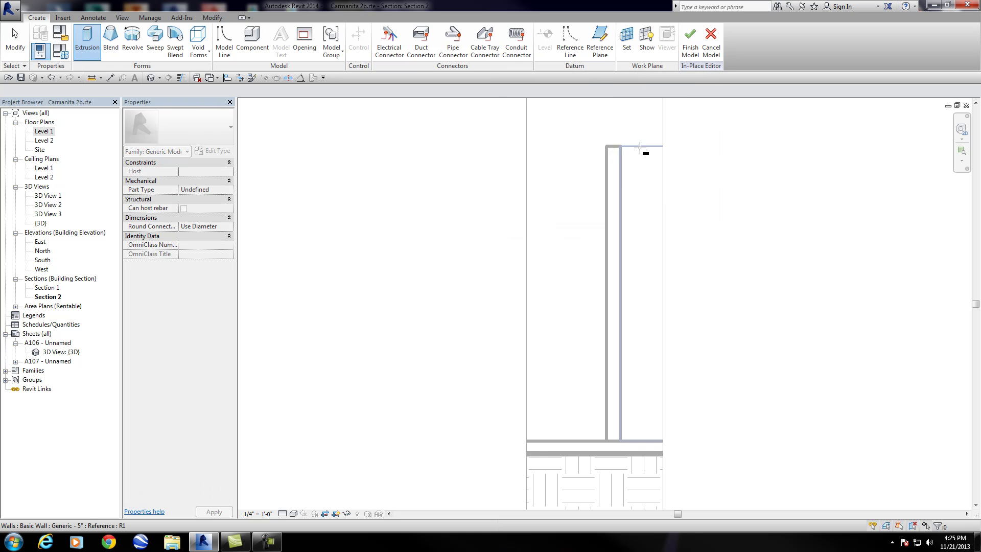
left_click(641, 149)
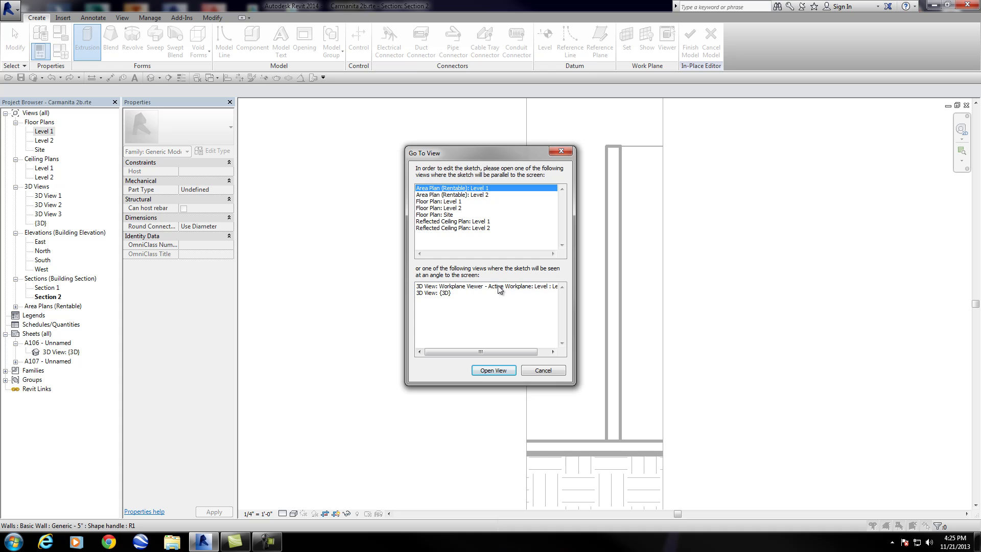
key("Escape")
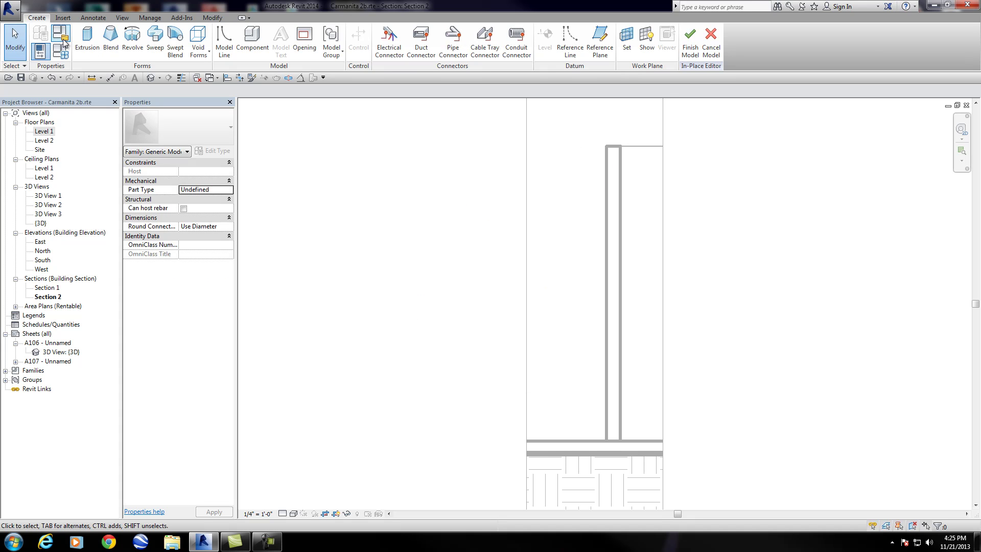
left_click(84, 45)
left_click(587, 216)
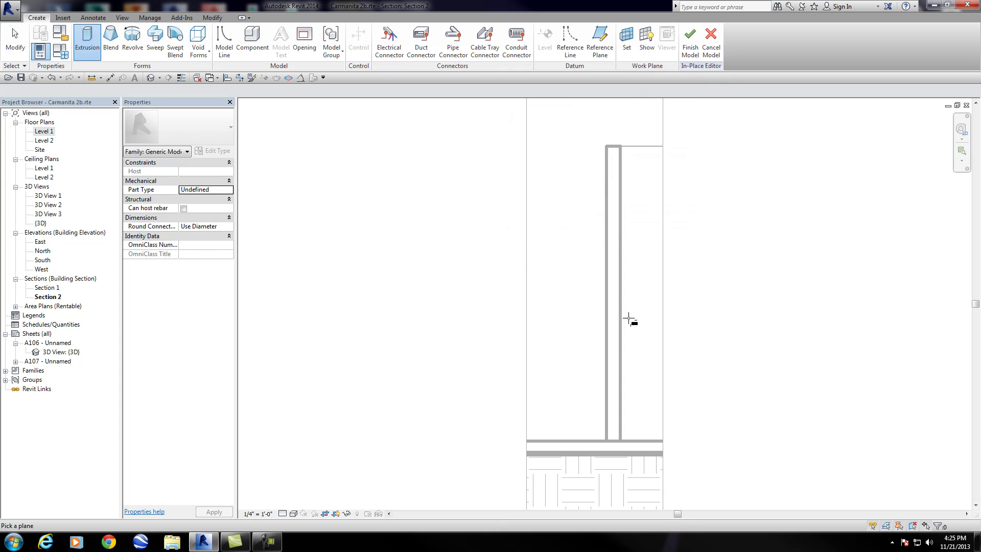
left_click(636, 147)
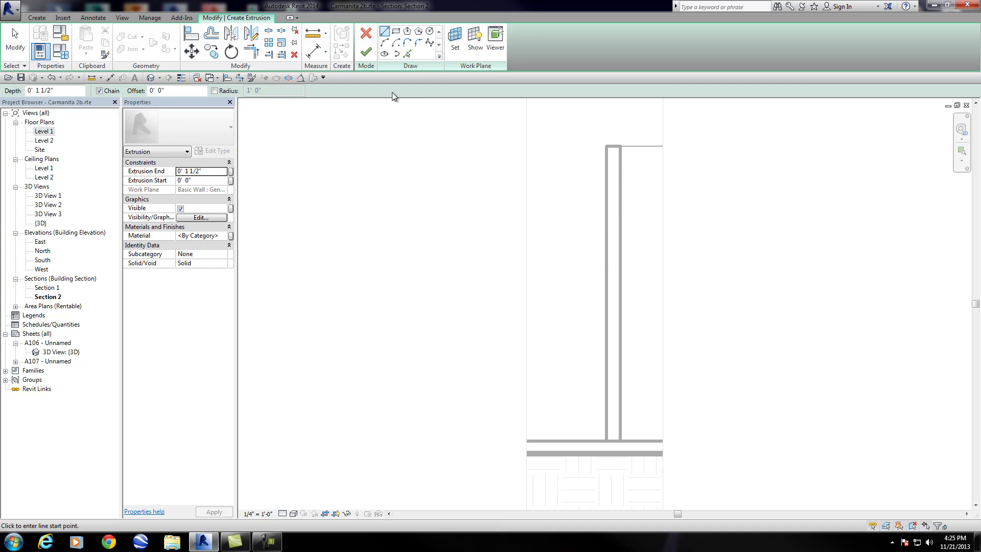
left_click(396, 31)
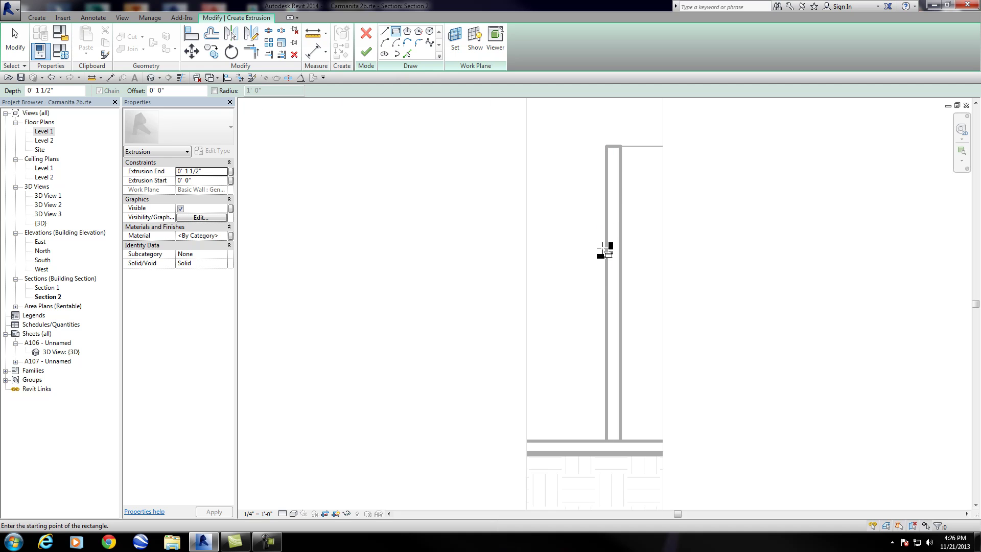
left_click(606, 177)
scroll(597, 307, "up", 3)
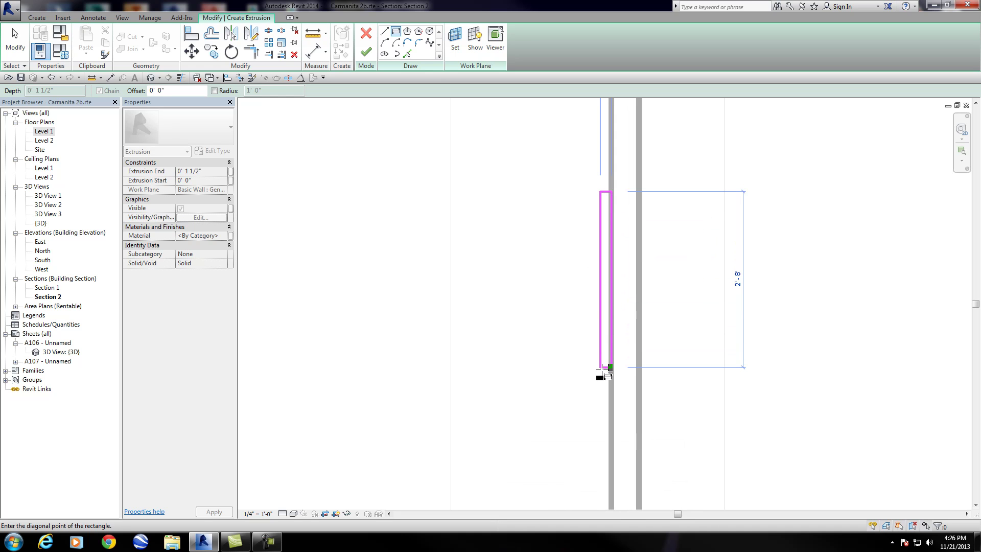
left_click(610, 367)
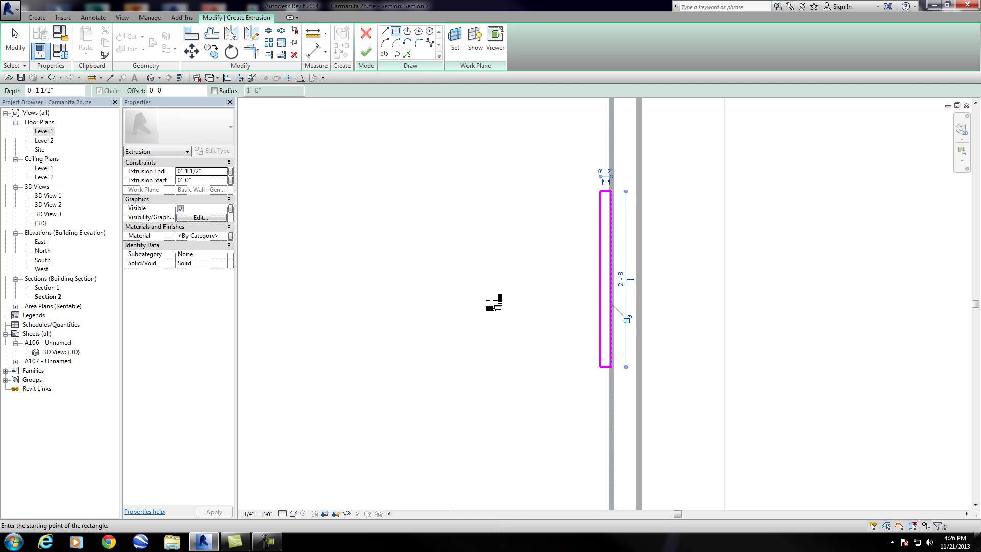
Set the extrusion end to 3' 0" and finish the sketch into a solid
left_click(197, 172)
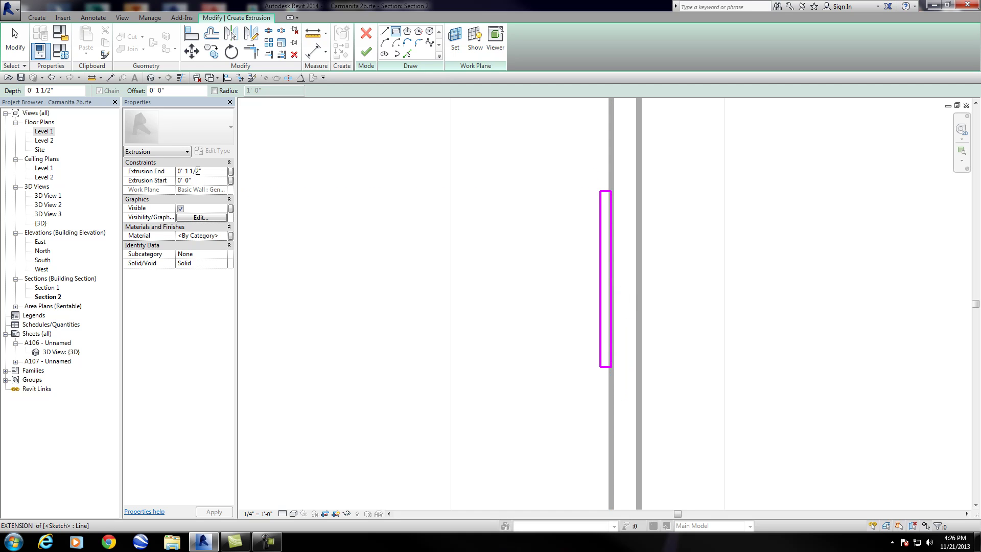
key("BackSpace")
key("BackSpace")
key("BackSpace")
key("BackSpace")
key("BackSpace")
key("BackSpace")
key("BackSpace")
key("BackSpace")
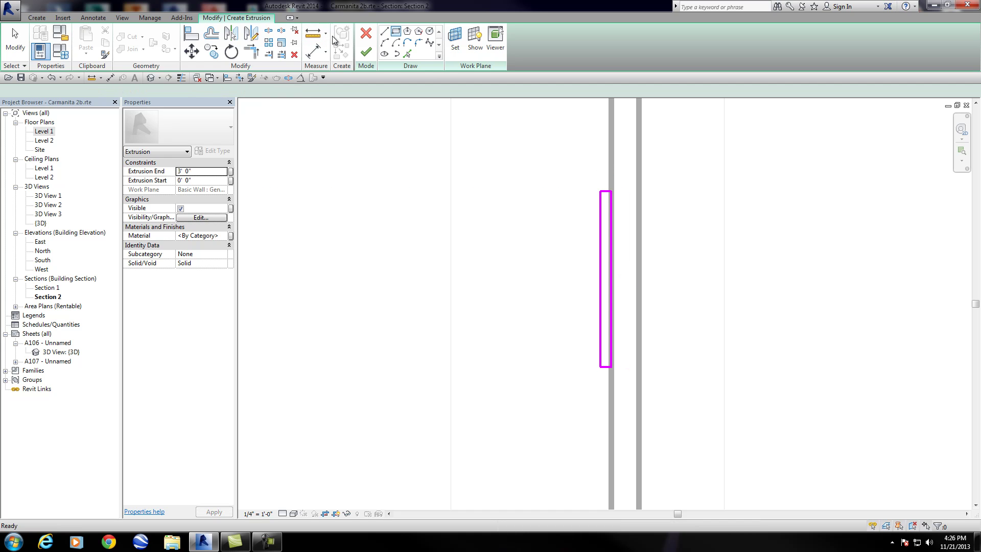
left_click(366, 52)
left_click(401, 230)
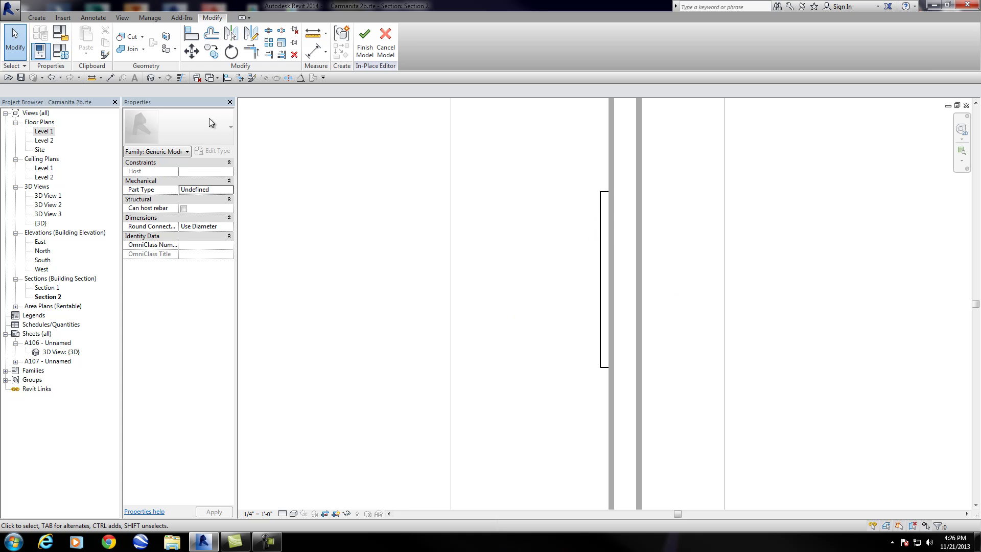
In Section 1, drag the grey extrusion box's handle to widen it to the right
left_click(54, 297)
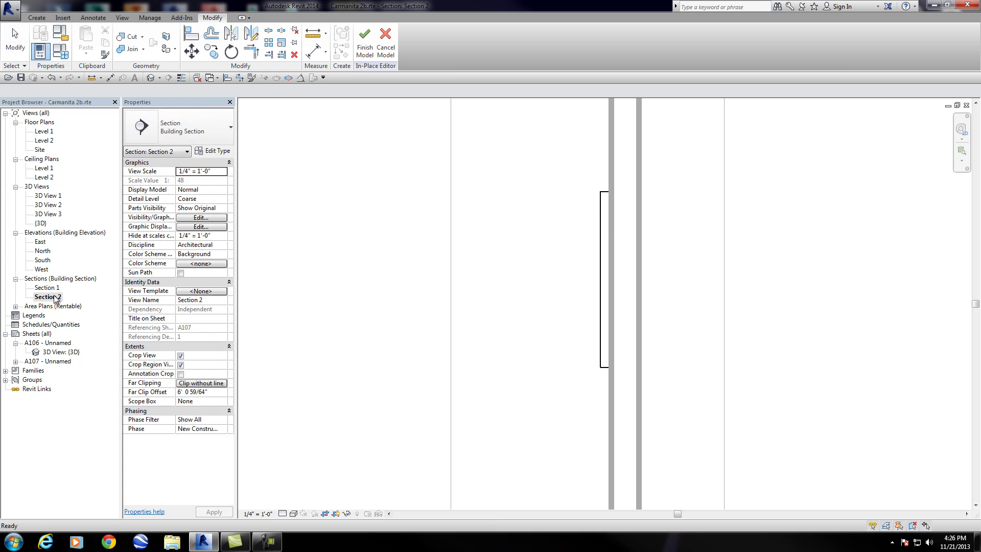
double_click(47, 287)
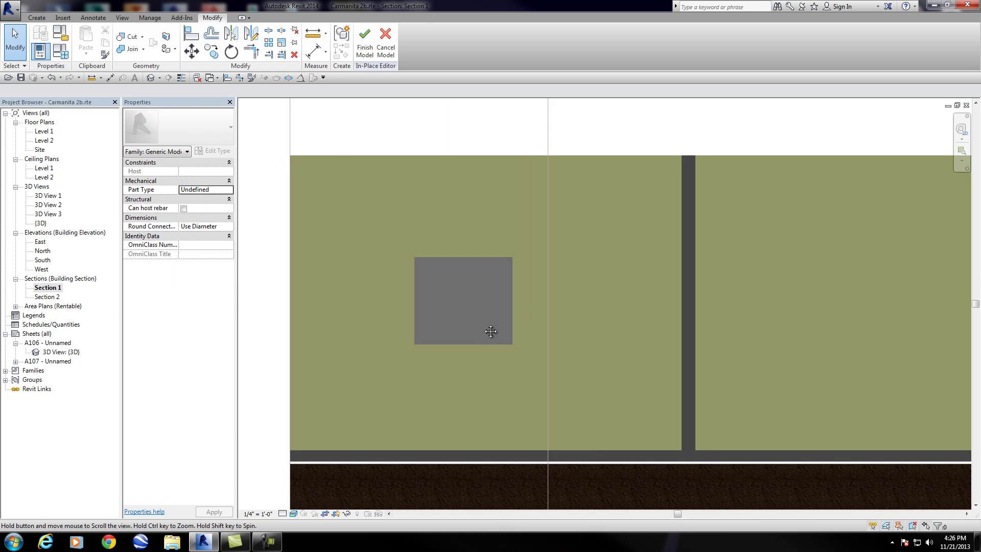
middle_click_drag(490, 331, 557, 214)
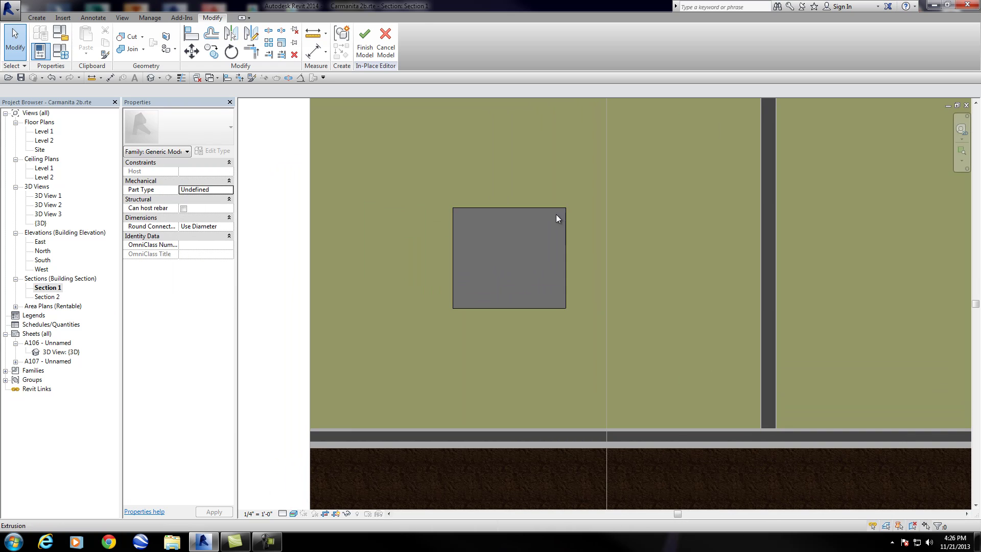
scroll(562, 235, "down", 2)
left_click(573, 258)
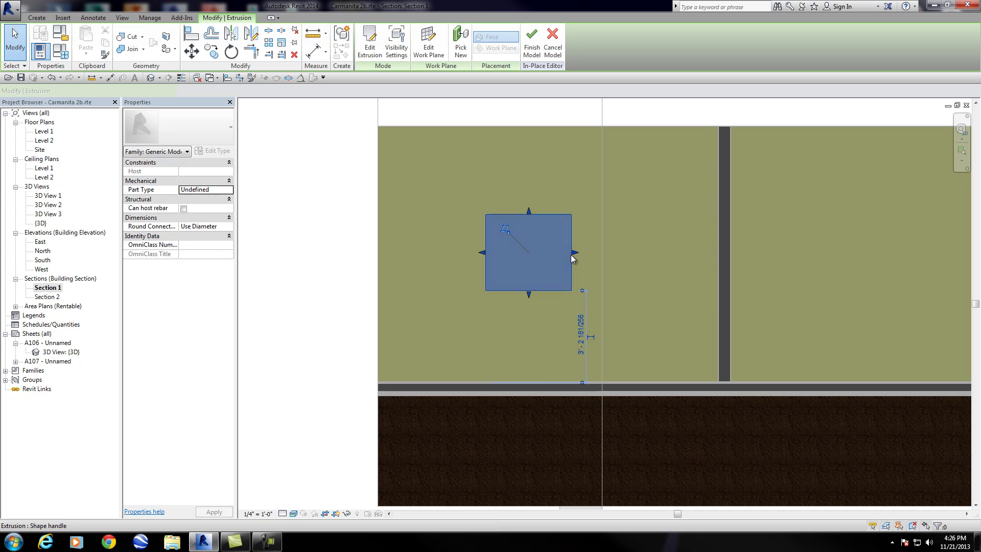
left_click_drag(577, 253, 590, 252)
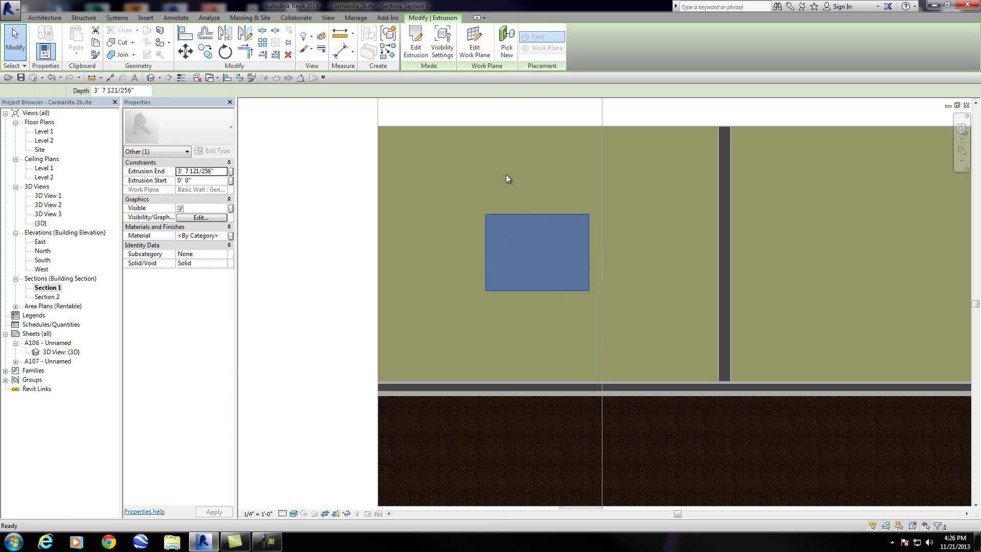
key("Escape")
Place the desert decal on the grey frame box in Section 1
middle_click_drag(462, 332, 495, 324)
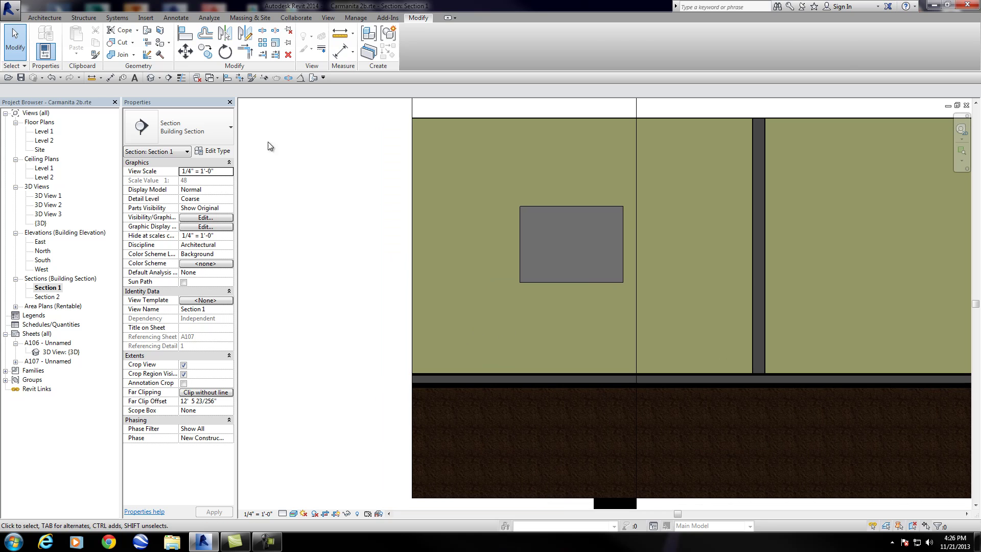
left_click(54, 19)
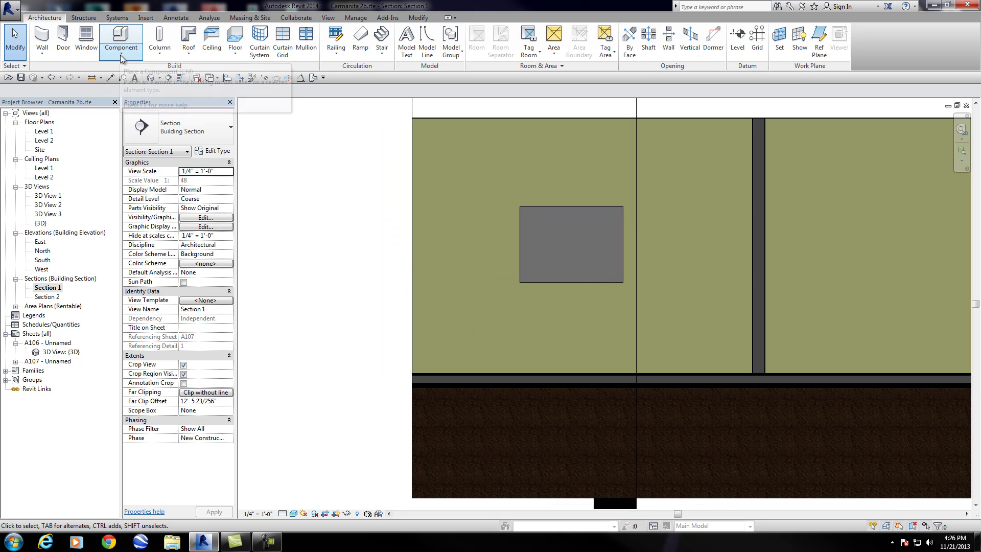
left_click(146, 18)
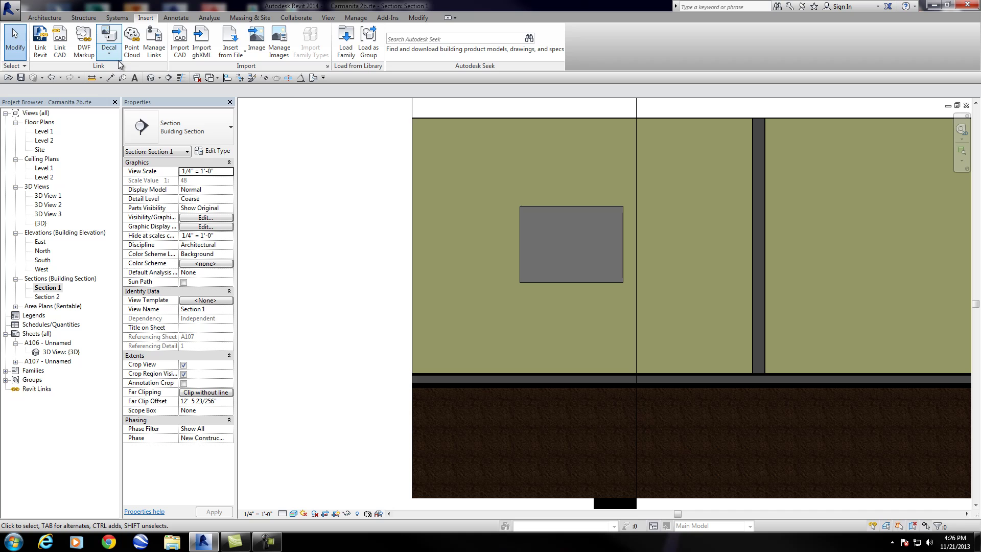
left_click(108, 51)
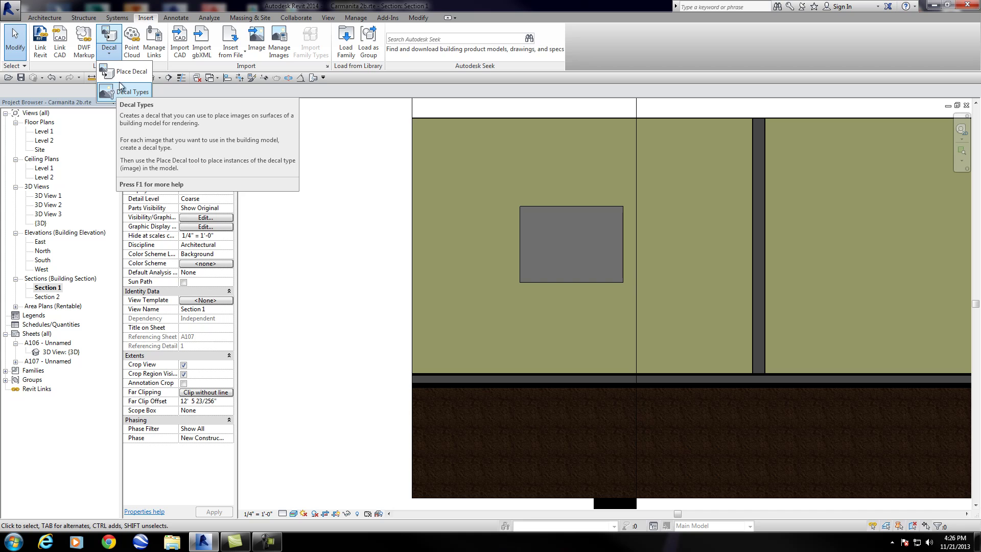
left_click(125, 71)
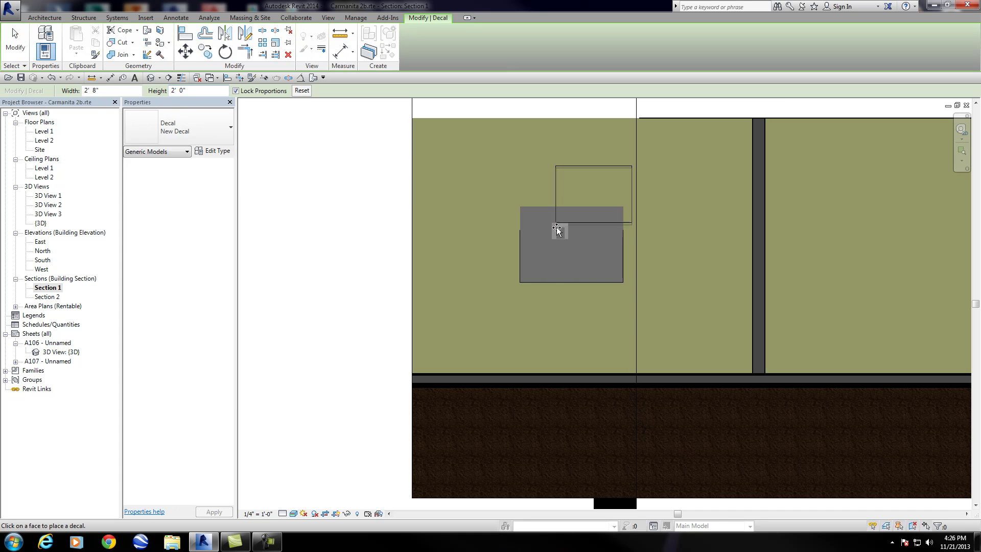
left_click(528, 280)
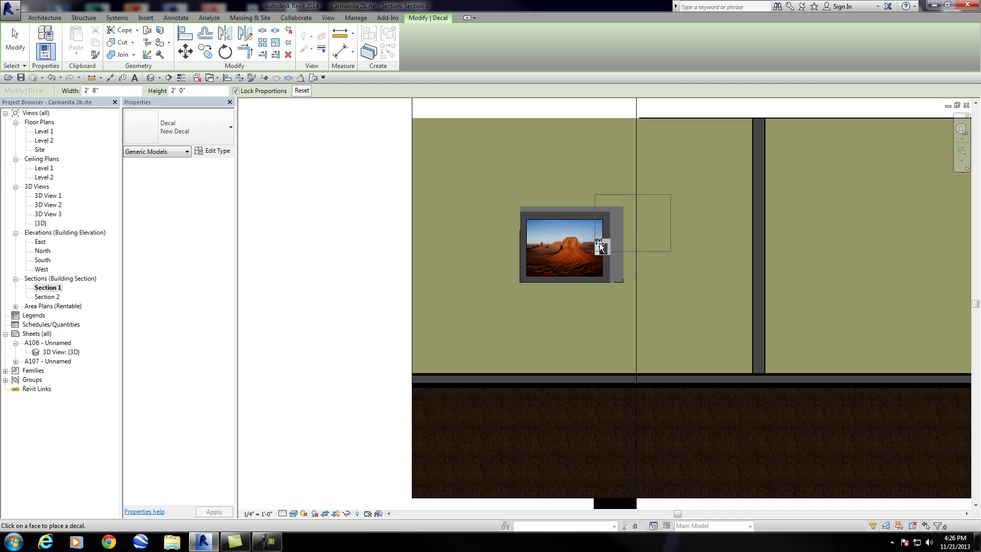
key("Escape")
Enlarge the decal from its top-right and lower corners to fill the frame
scroll(609, 218, "up", 2)
left_click(600, 225)
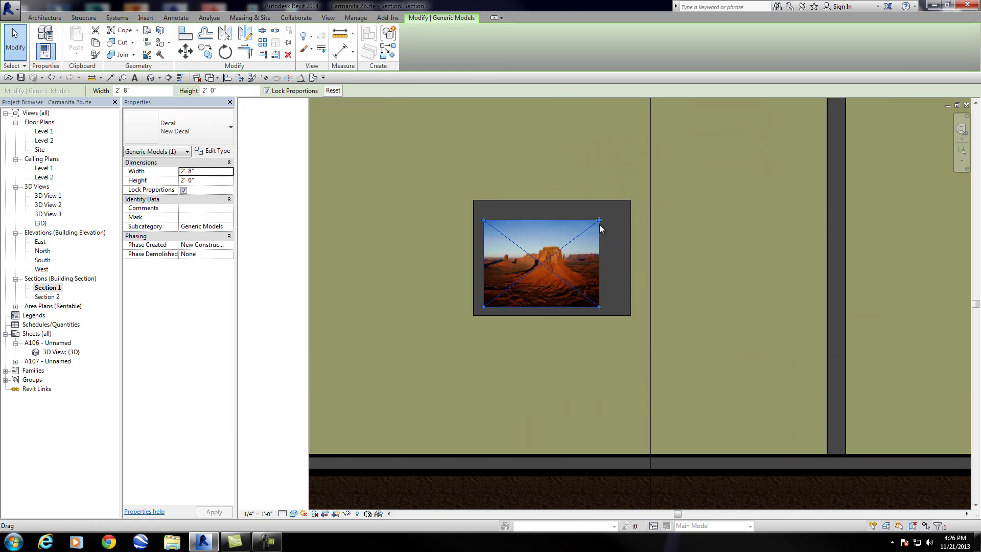
left_click_drag(599, 220, 618, 209)
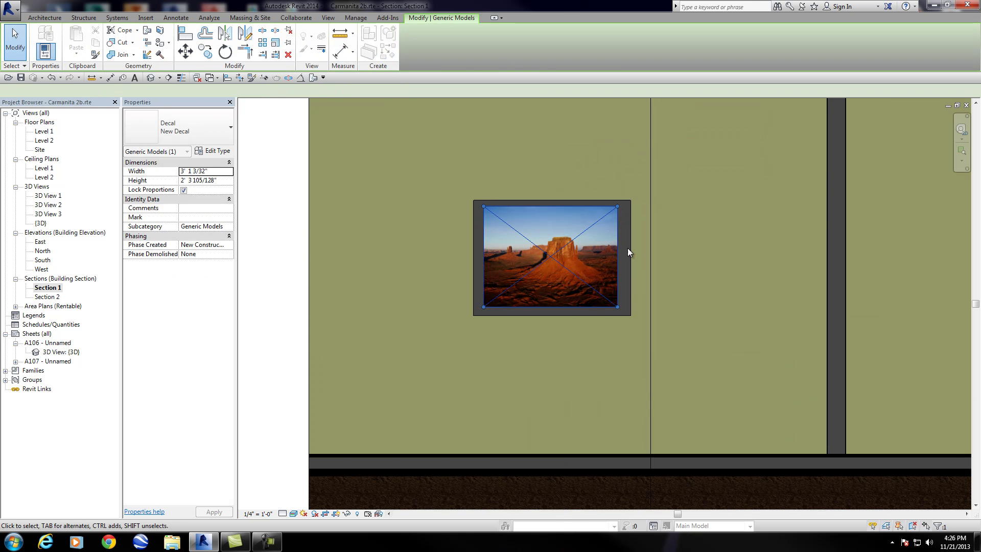
left_click_drag(619, 309, 623, 311)
left_click(683, 279)
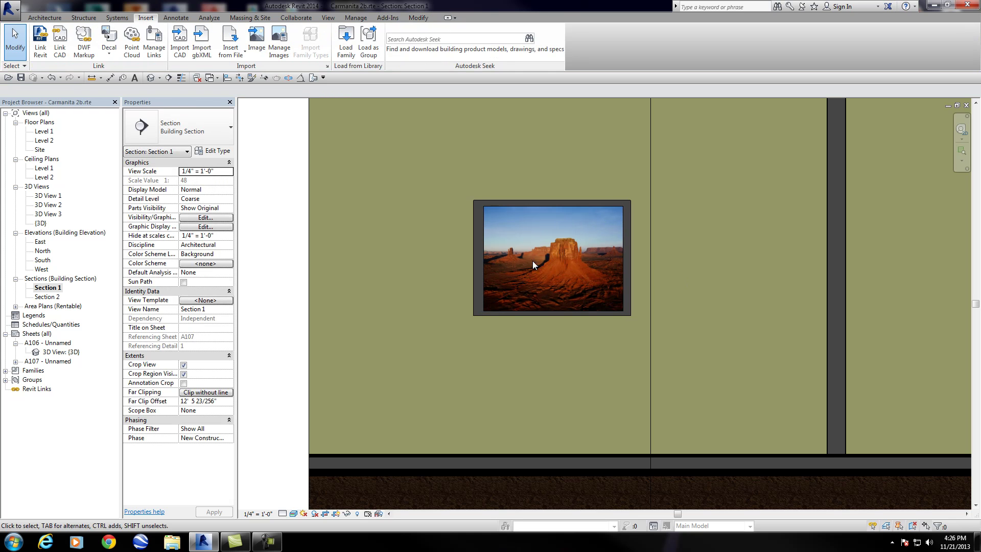
Select the desert decal and nudge it slightly right, then zoom out to review
left_click(486, 257)
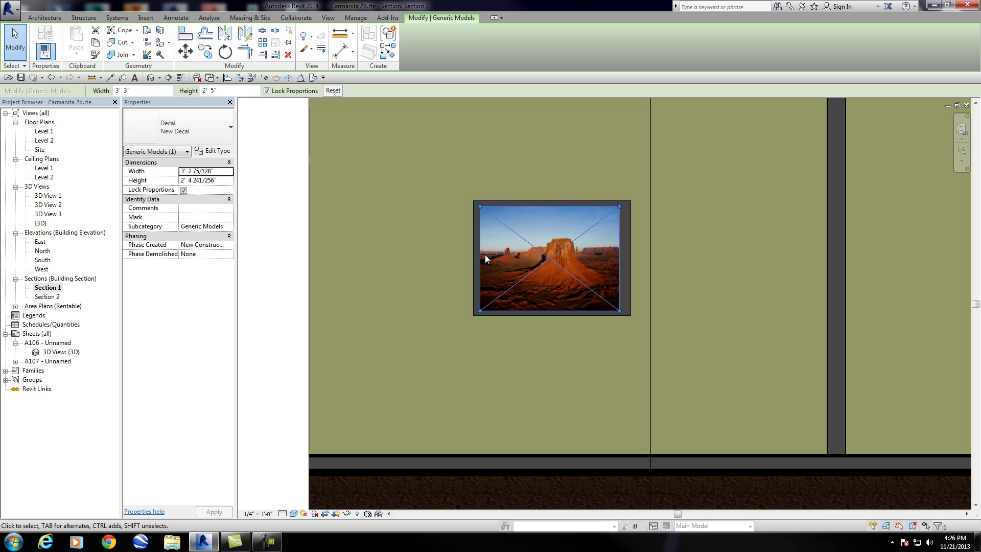
left_click(459, 299)
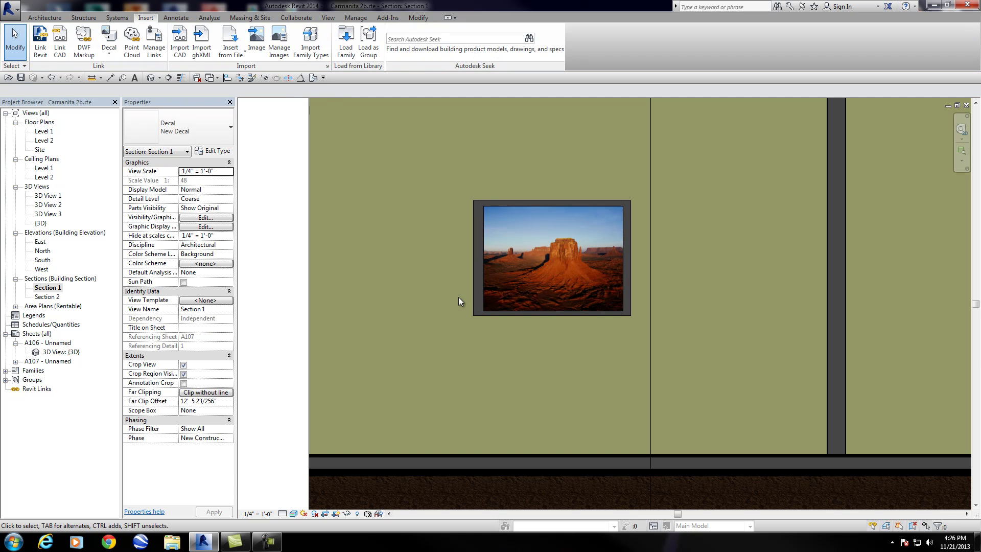
left_click(485, 256)
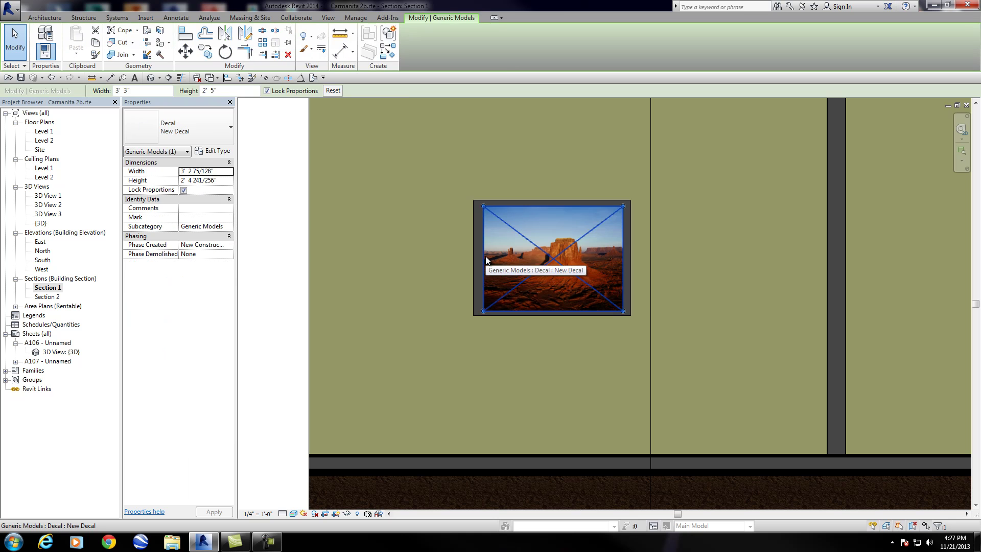
left_click(418, 289)
scroll(562, 281, "up", 3)
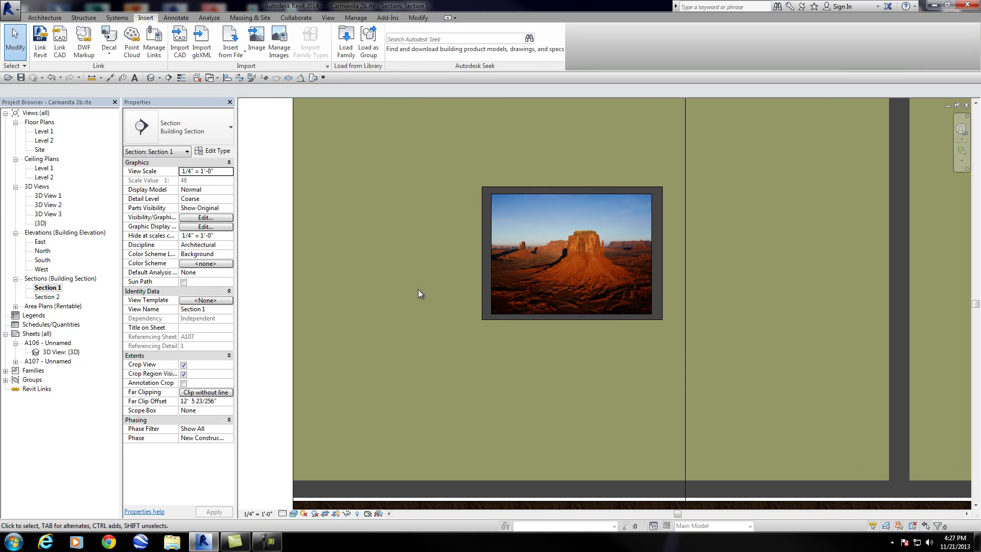
left_click(664, 248)
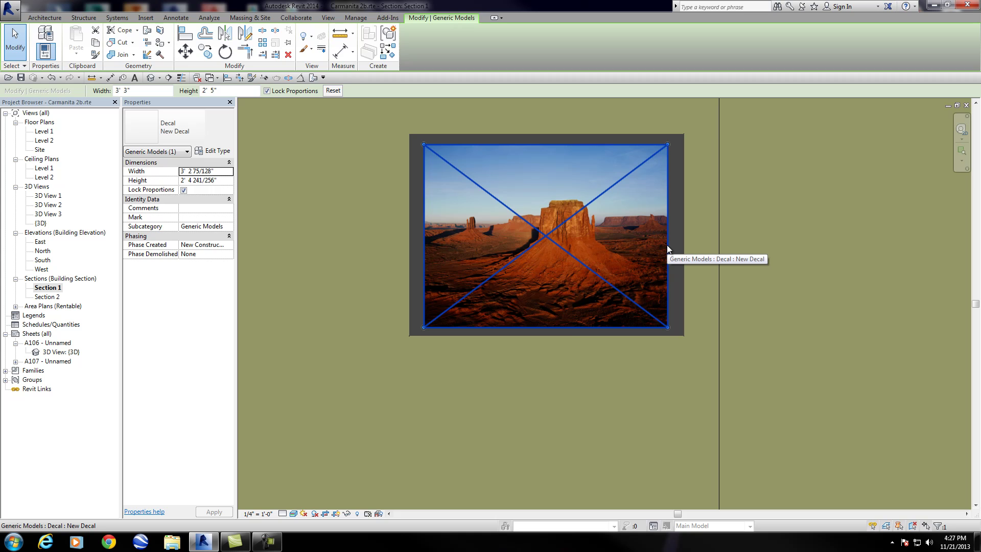
left_click_drag(666, 249, 669, 249)
left_click(494, 378)
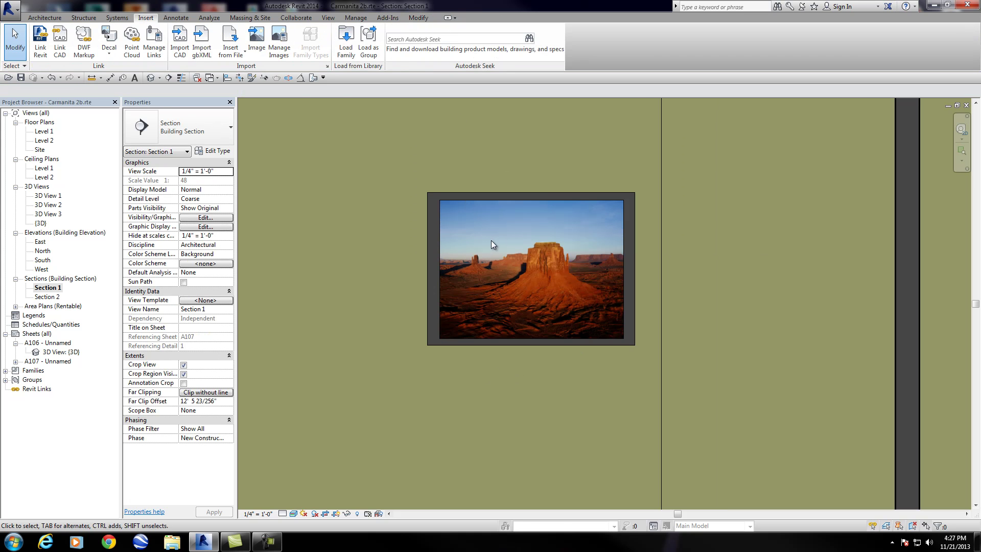
scroll(415, 276, "down", 2)
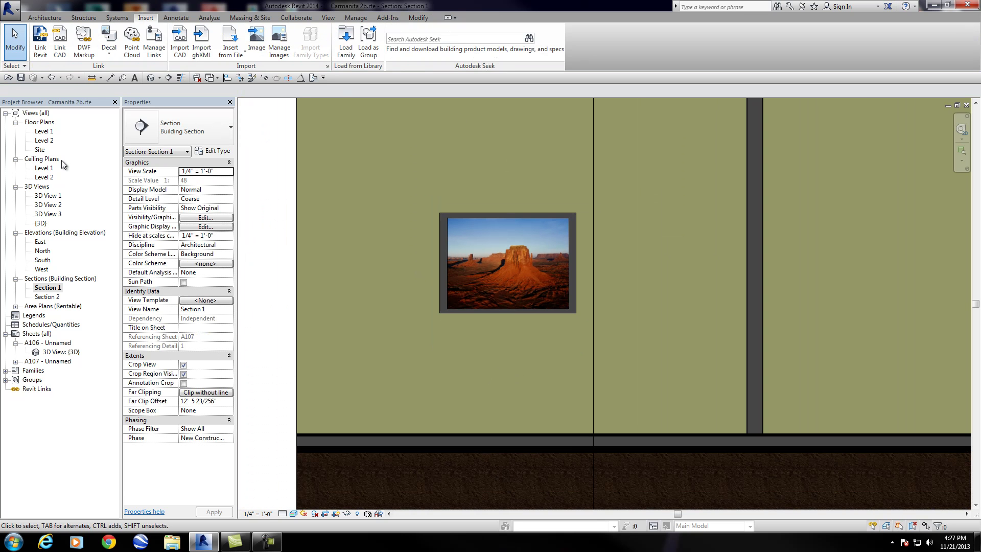
Check the framed desert picture in 3D View 3, then open Section 2
double_click(51, 215)
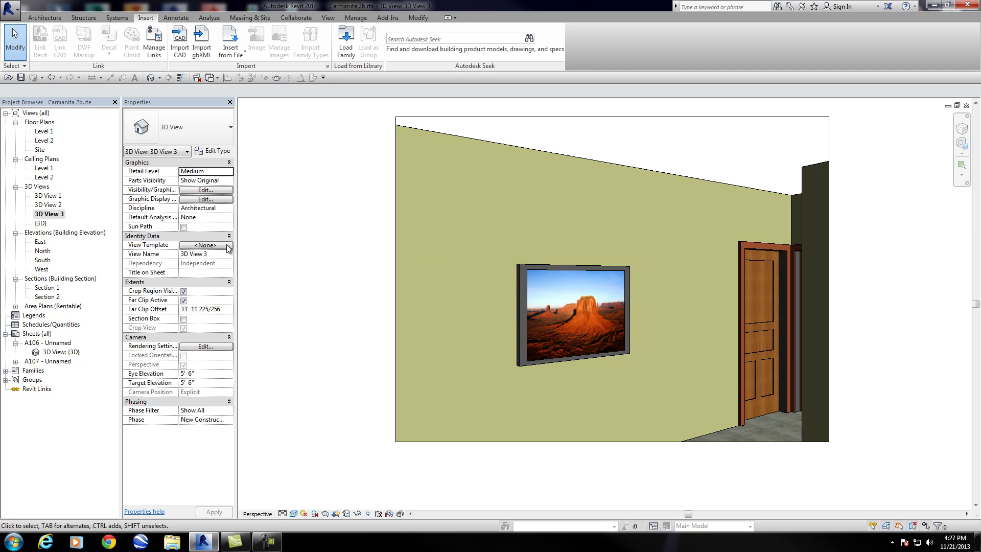
double_click(56, 297)
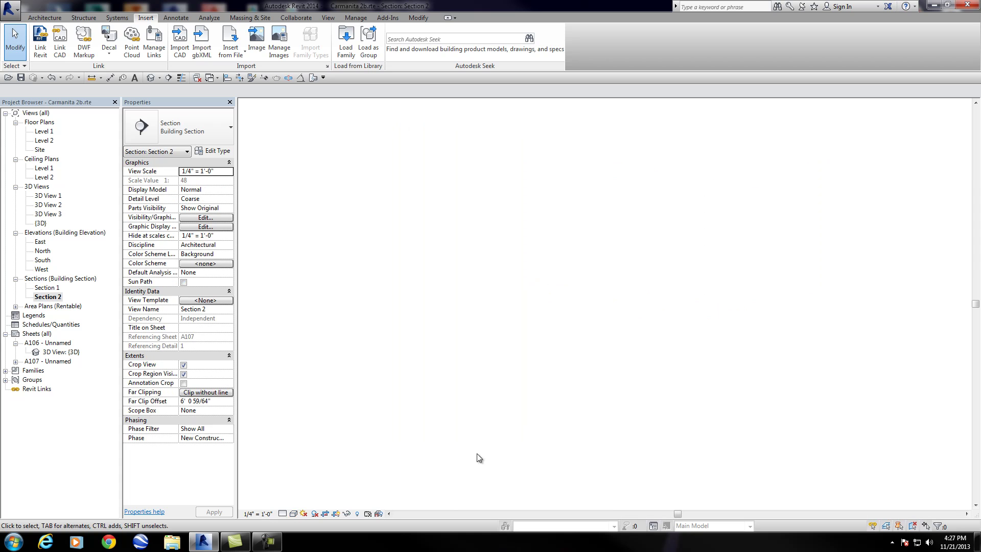
Edit the frame in place and try rotating its extrusion 8 degrees, then undo
left_click(604, 199)
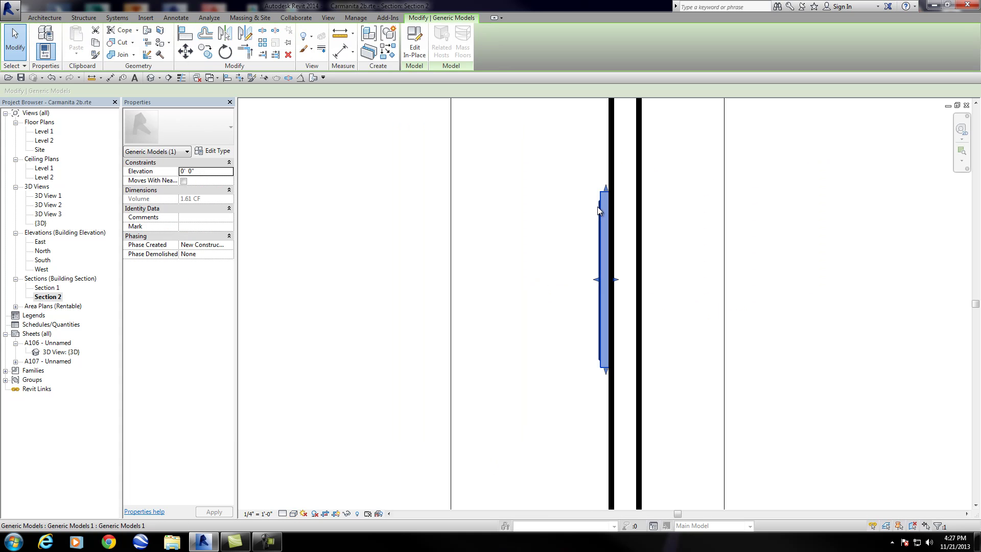
left_click(415, 48)
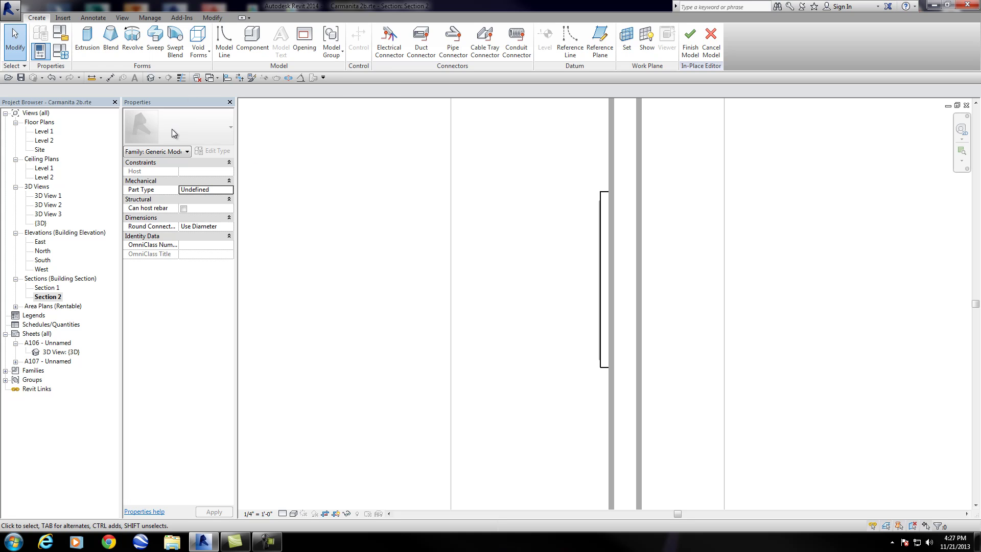
left_click(602, 195)
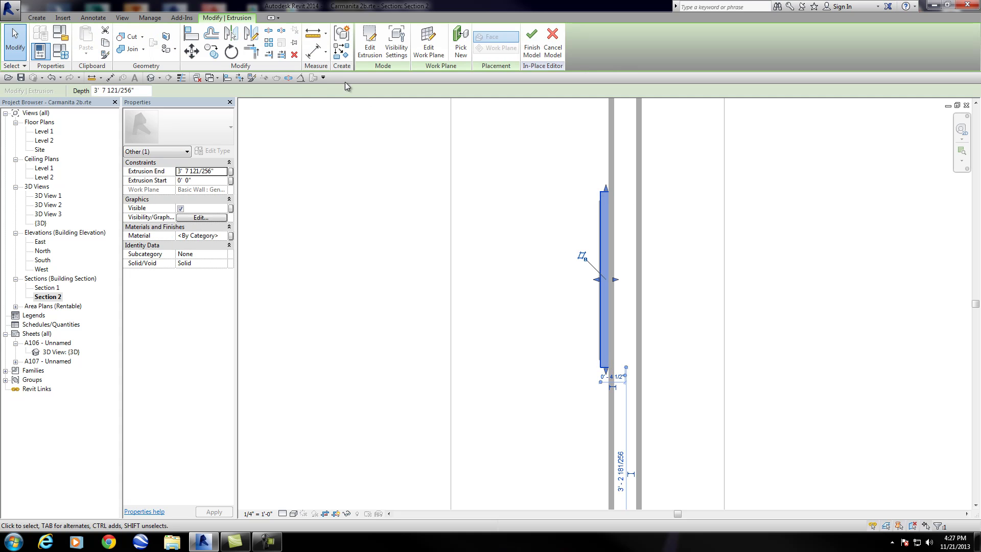
left_click(231, 51)
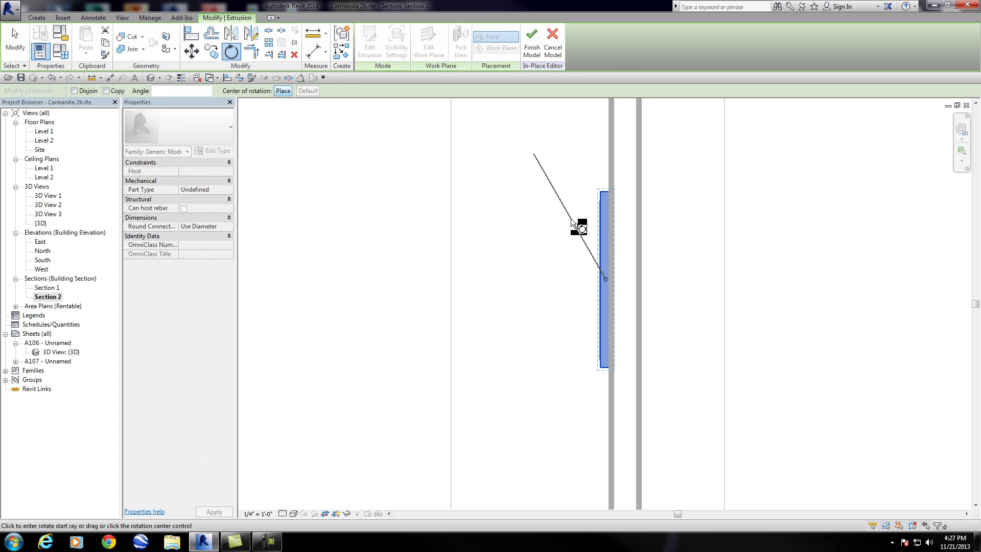
left_click(602, 161)
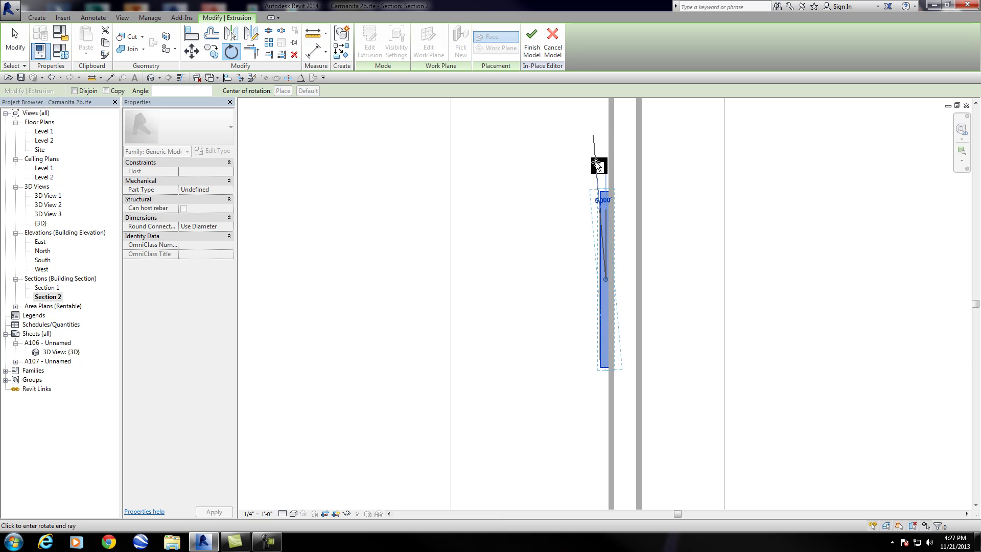
left_click(589, 161)
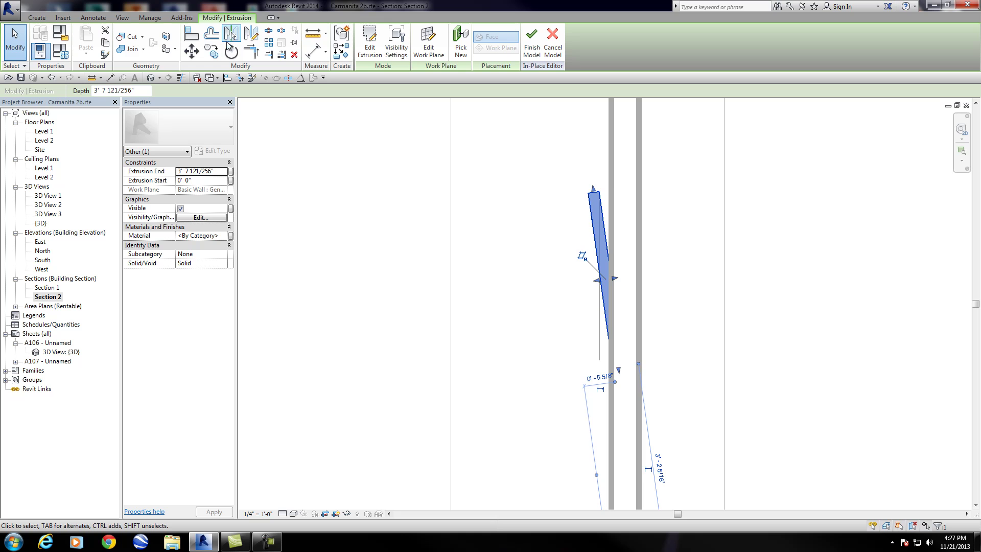
left_click(52, 79)
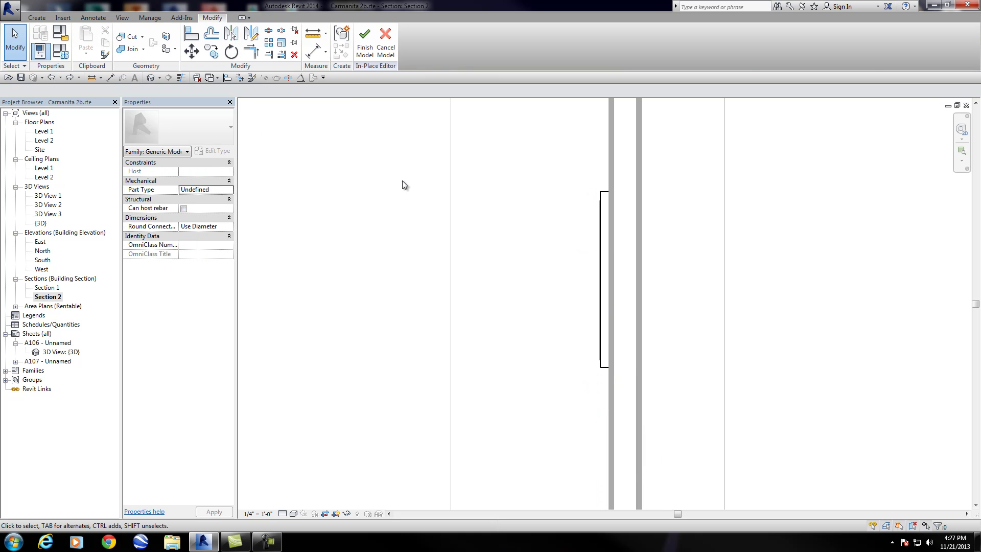
Rotate the frame extrusion a few degrees with RO so its top leans off the wall, then finish the model
left_click(602, 199)
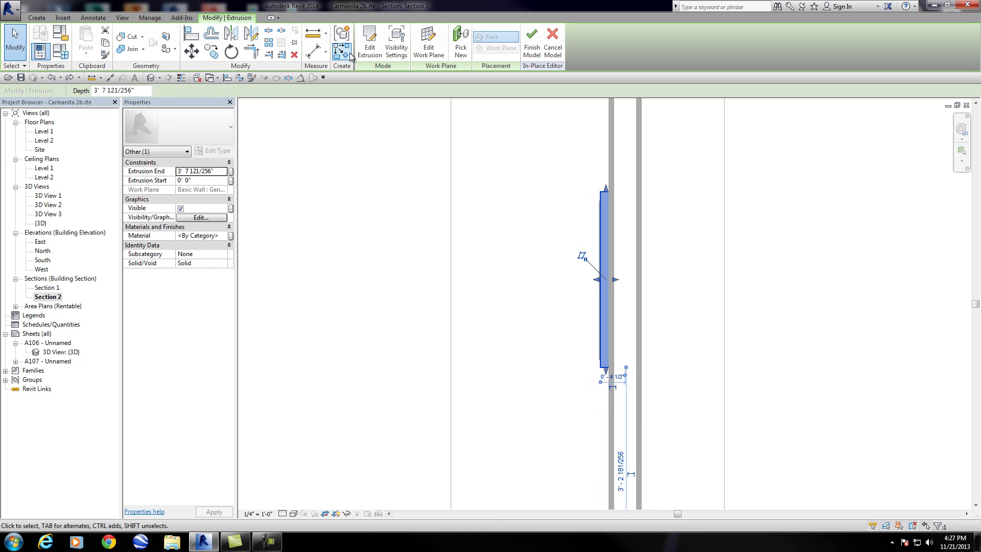
key("r")
key("o")
left_click(606, 163)
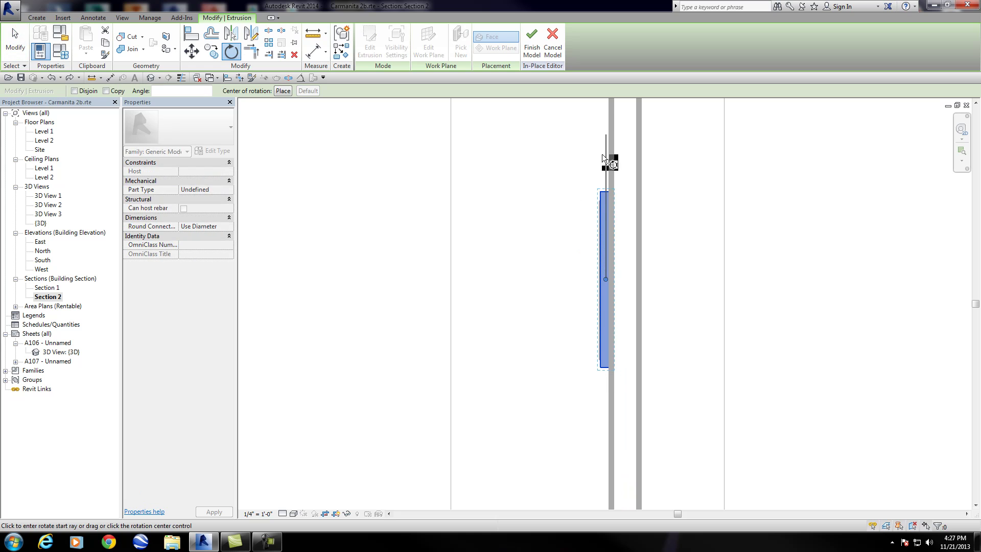
left_click(597, 152)
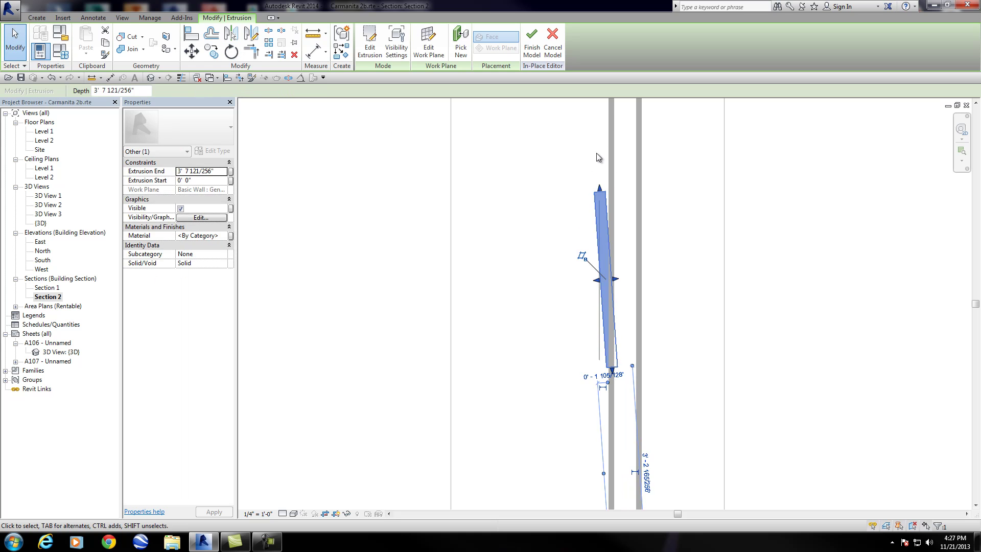
key("Escape")
left_click(601, 275)
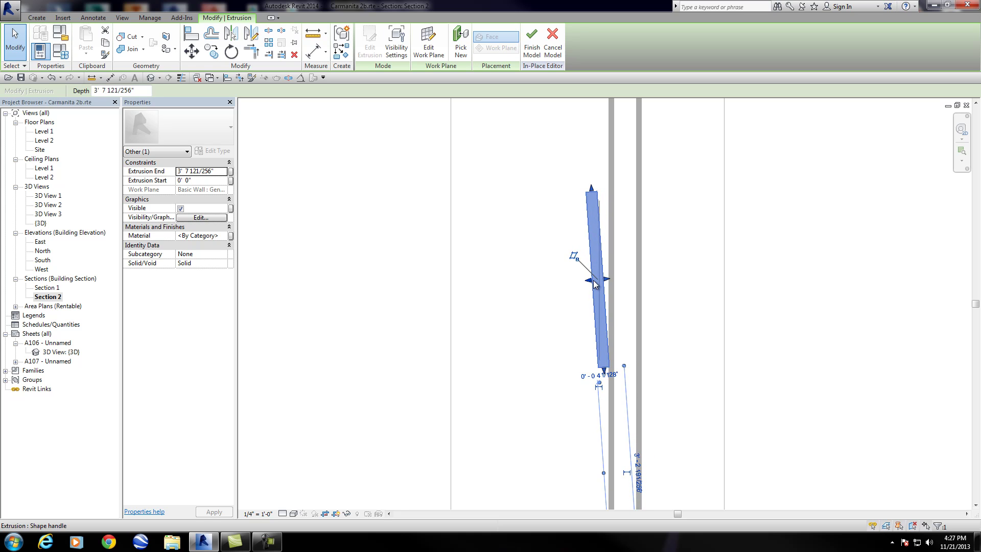
left_click(581, 263)
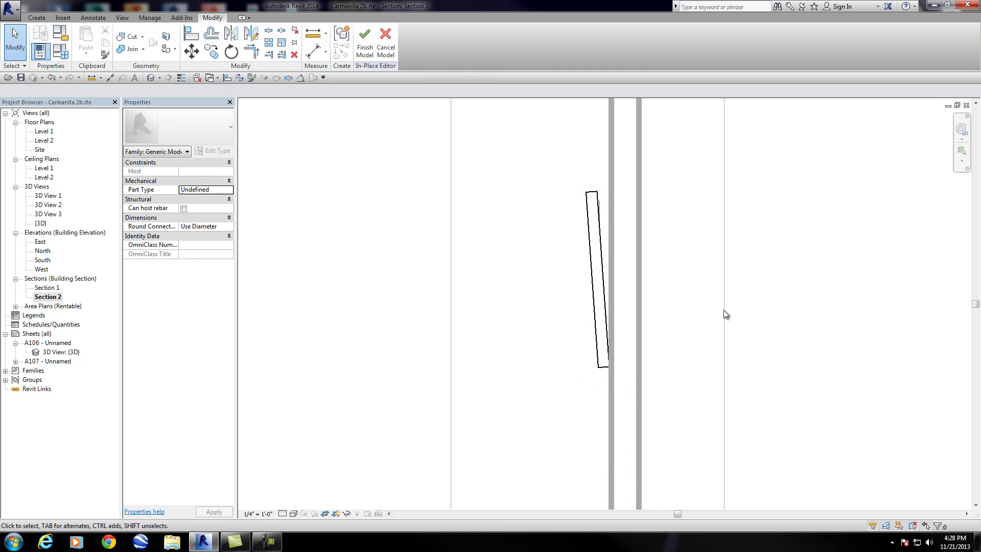
scroll(597, 225, "up", 2)
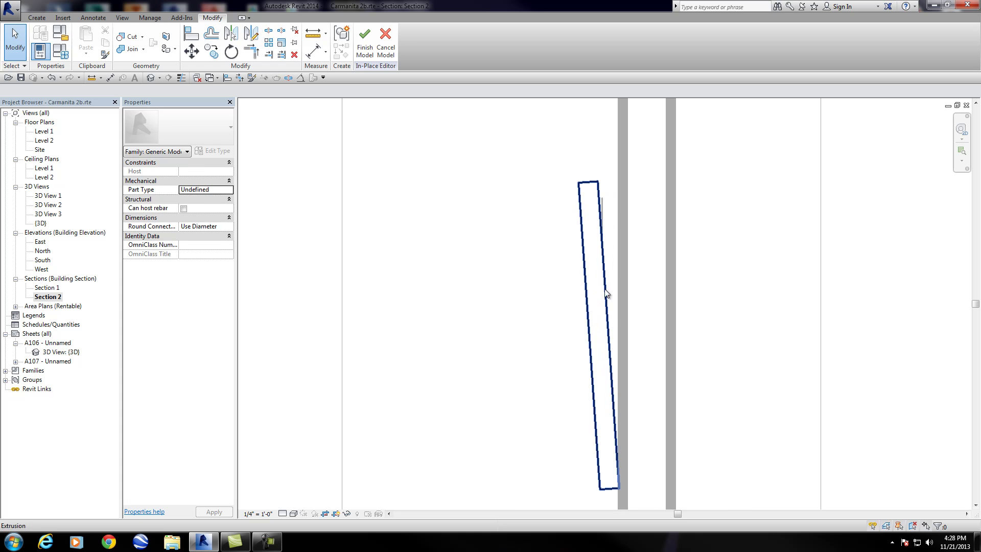
left_click(375, 51)
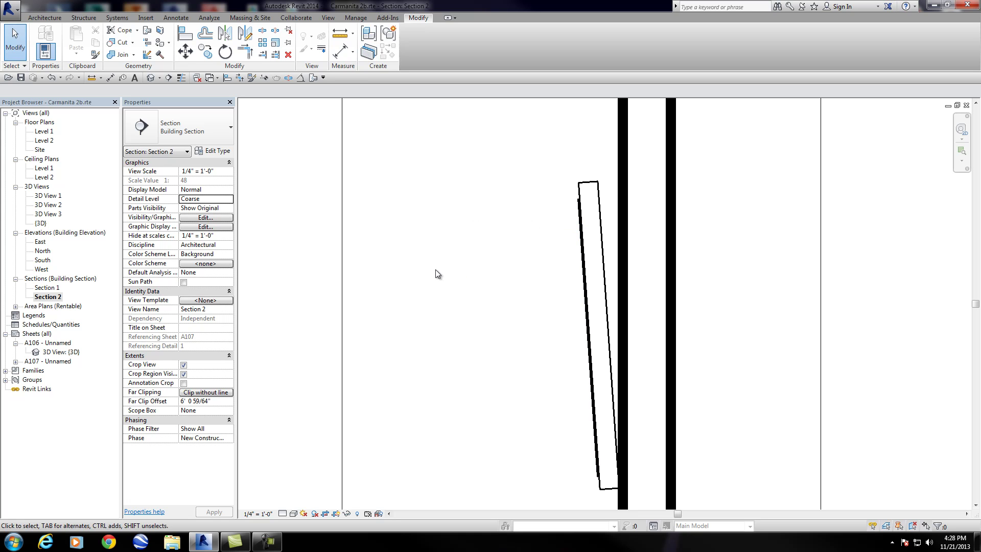
Open 3D View 3 with shadows on and zoom in on the leaning frame
double_click(55, 214)
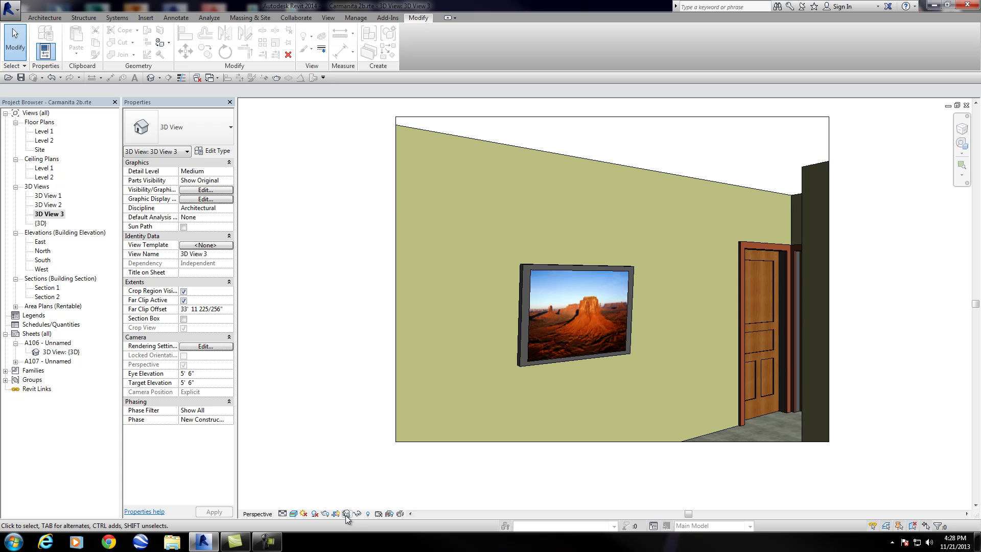
left_click(314, 514)
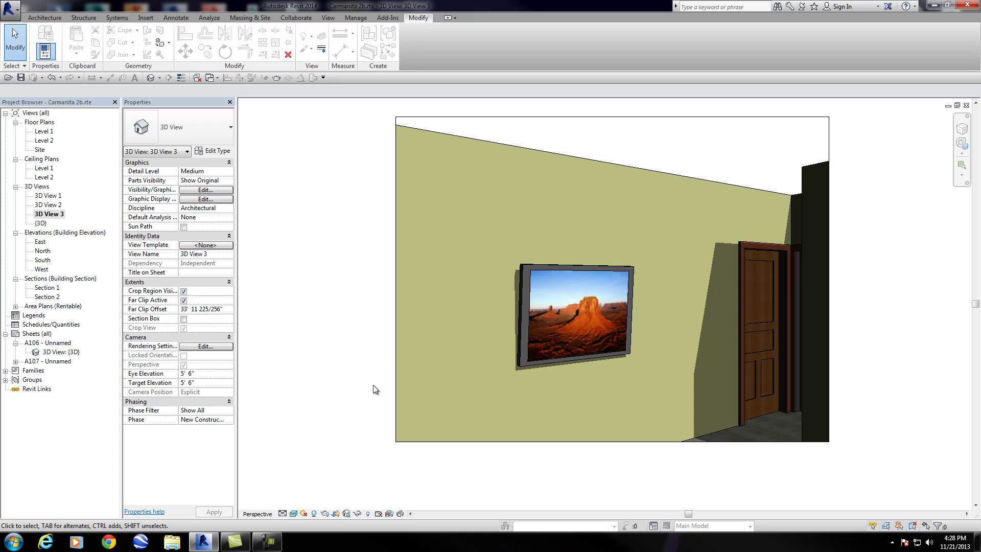
scroll(447, 334, "up", 2)
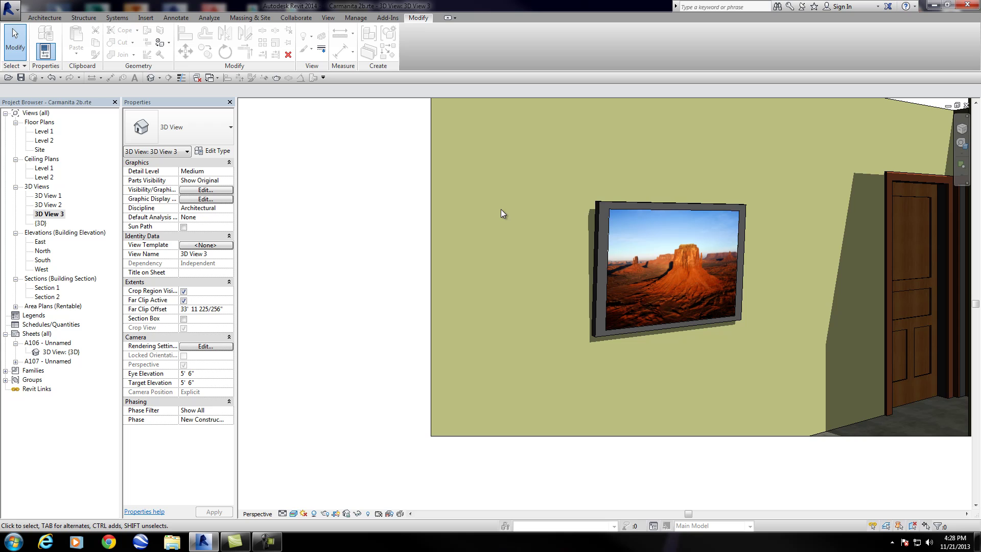
Switch 3D View 3's visual style to Ray Trace
left_click(286, 514)
left_click(293, 513)
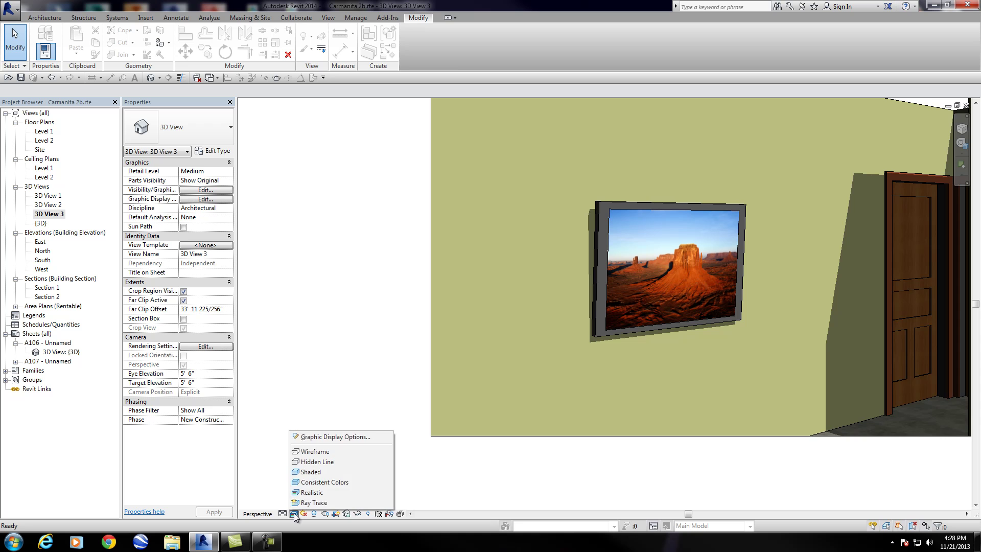
left_click(314, 502)
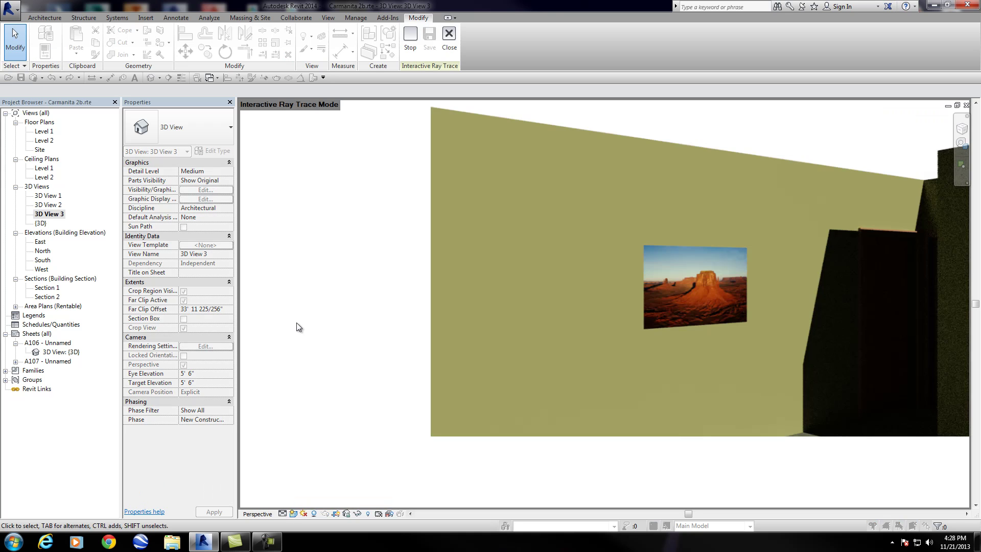